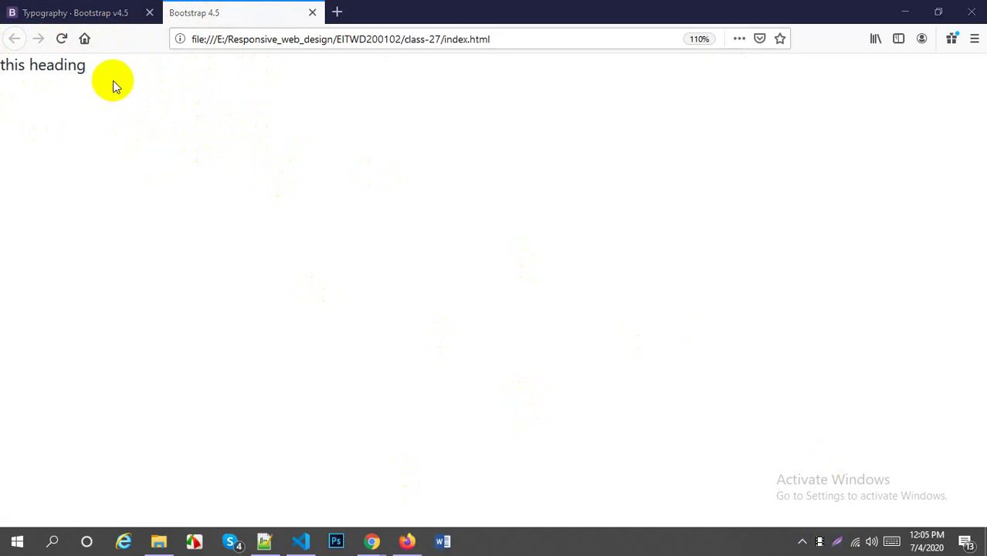
# Switch to Visual Studio Code, remove the Bootstrap CDN stylesheet link from the head of index.html, and save the file
pyautogui.click(328, 131)
pyautogui.click(300, 540)
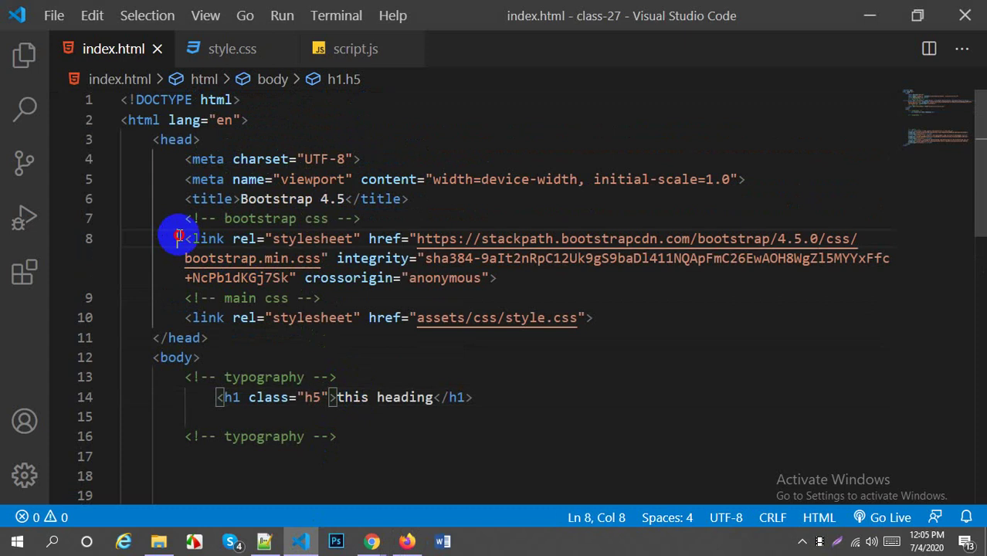
pyautogui.moveTo(177, 237); pyautogui.dragTo(464, 279)
pyautogui.press('Delete')
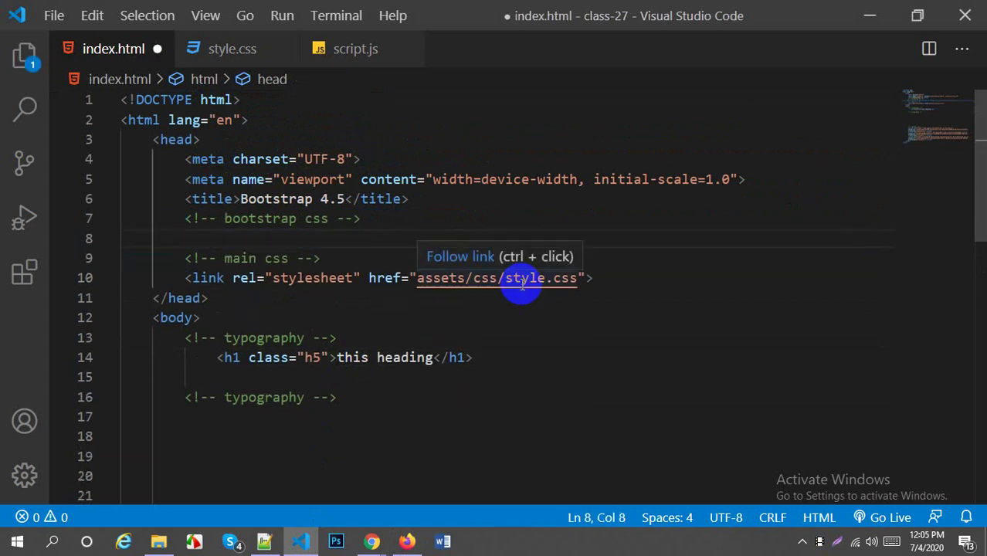
pyautogui.hotkey('ctrl', 's')
# Delete the jQuery, Popper and Bootstrap CDN script tags below the jquery comment in index.html and save the file
pyautogui.scroll(-6, 500, 307)
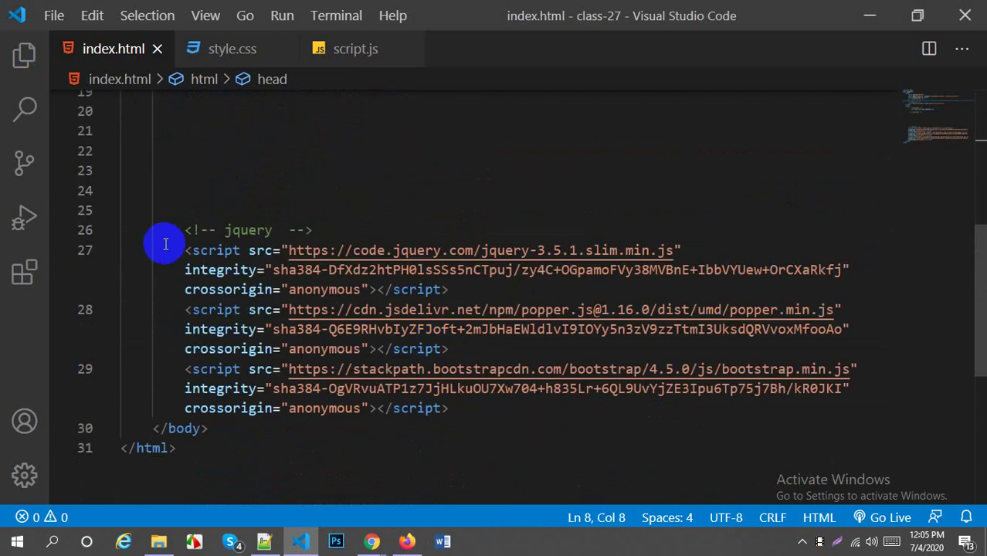
pyautogui.moveTo(165, 244); pyautogui.dragTo(494, 401)
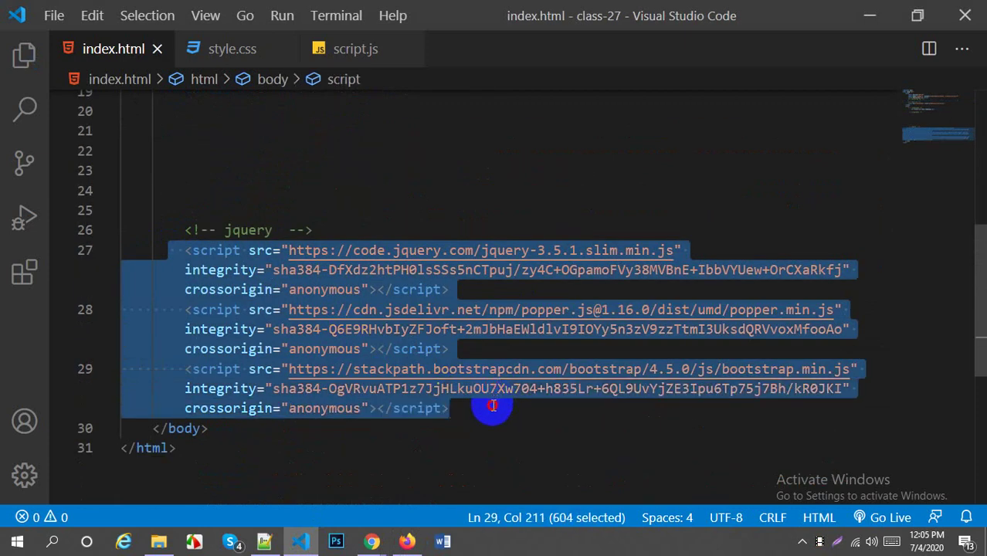
pyautogui.press('Delete')
pyautogui.hotkey('ctrl', 's')
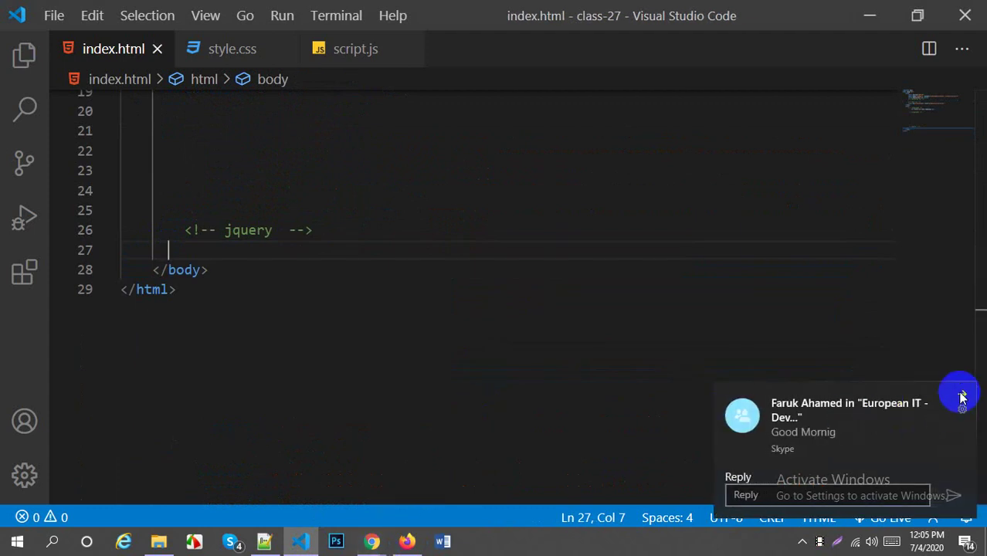
pyautogui.click(962, 395)
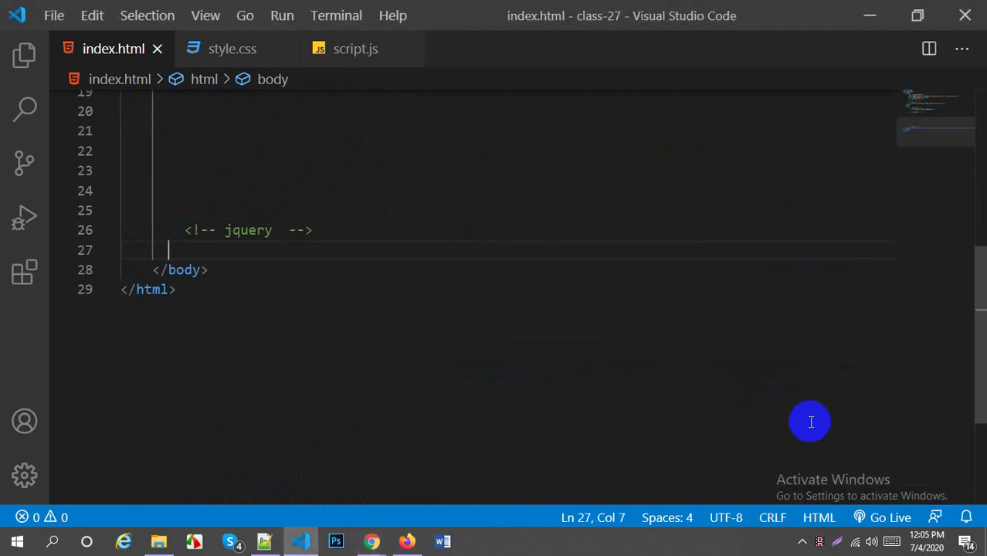
# Switch to Firefox and go from the Bootstrap home page to the v4.5 Download page
pyautogui.click(406, 542)
pyautogui.click(77, 13)
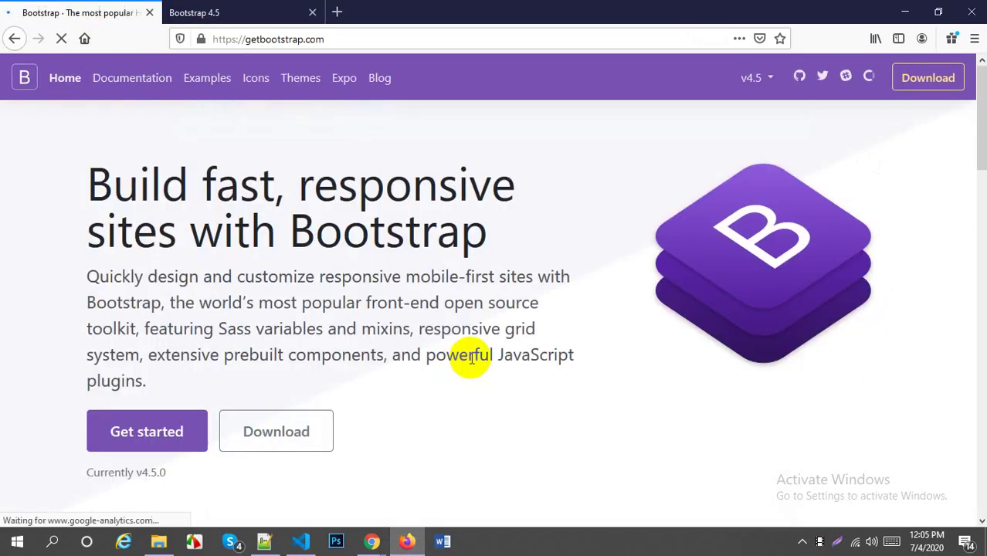
pyautogui.scroll(-4, 381, 335)
pyautogui.scroll(2, 293, 278)
pyautogui.click(281, 290)
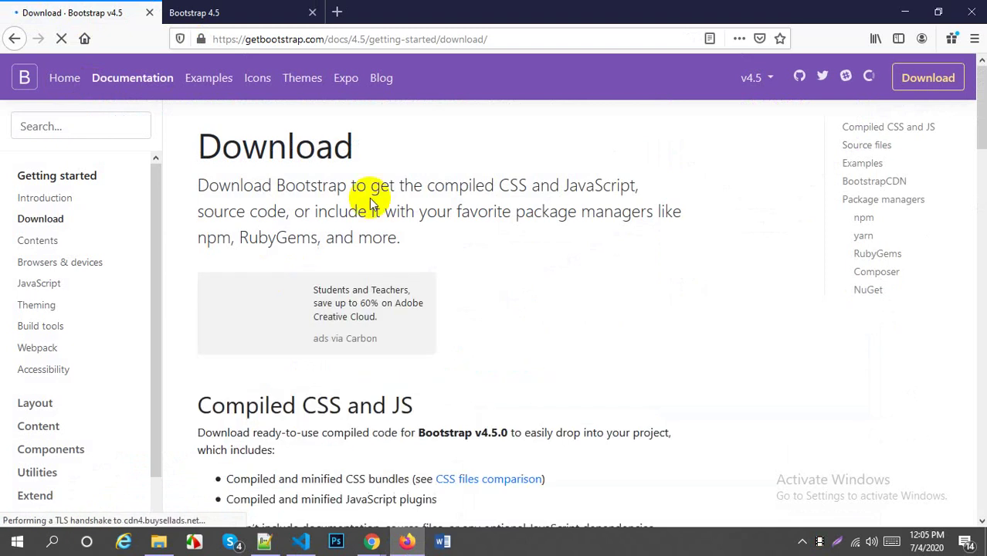
pyautogui.click(961, 398)
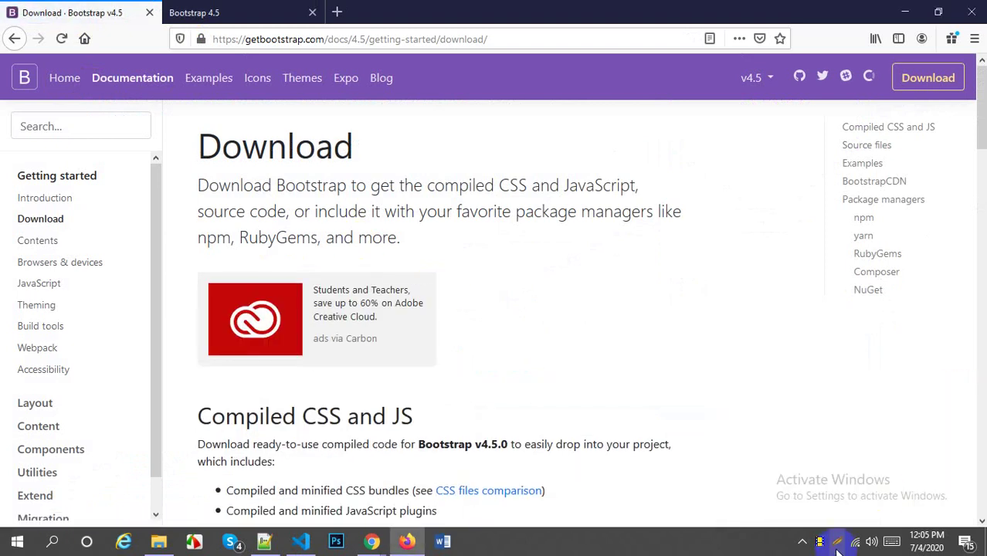
# Download the Bootstrap source files from the Source files section and save bootstrap-4.5.0.zip
pyautogui.scroll(-3, 405, 263)
pyautogui.scroll(-1, 399, 232)
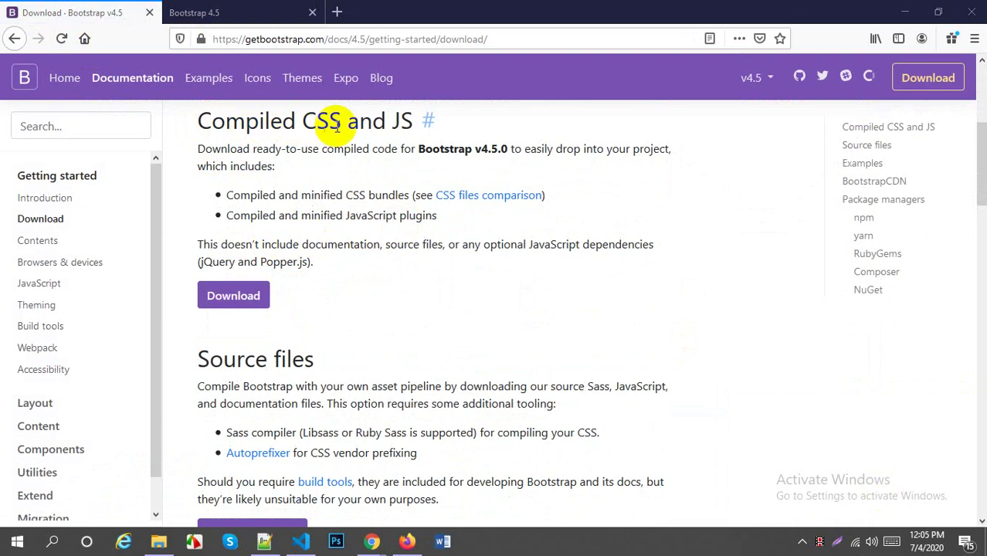
pyautogui.scroll(-3, 309, 307)
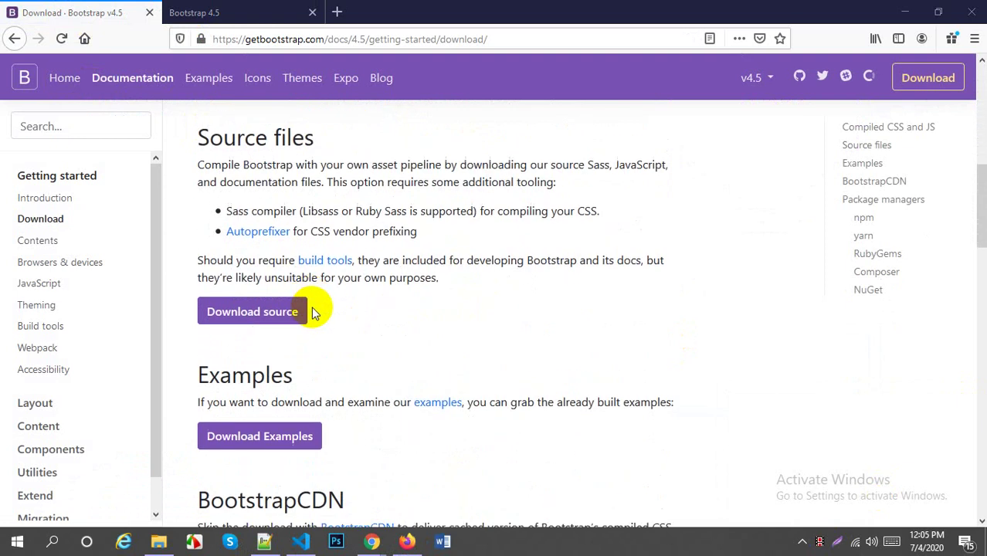
pyautogui.scroll(3, 447, 302)
pyautogui.scroll(-4, 436, 301)
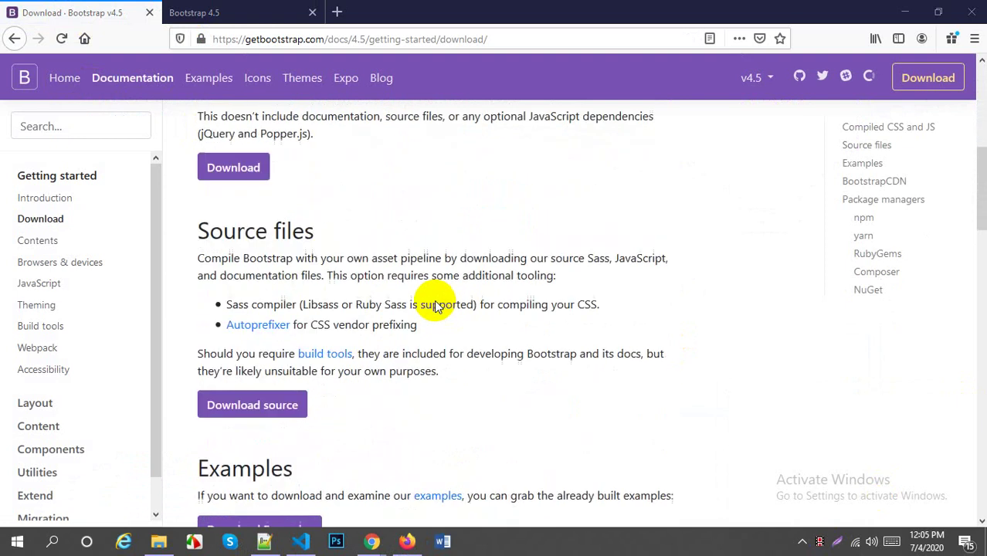
pyautogui.scroll(1, 403, 288)
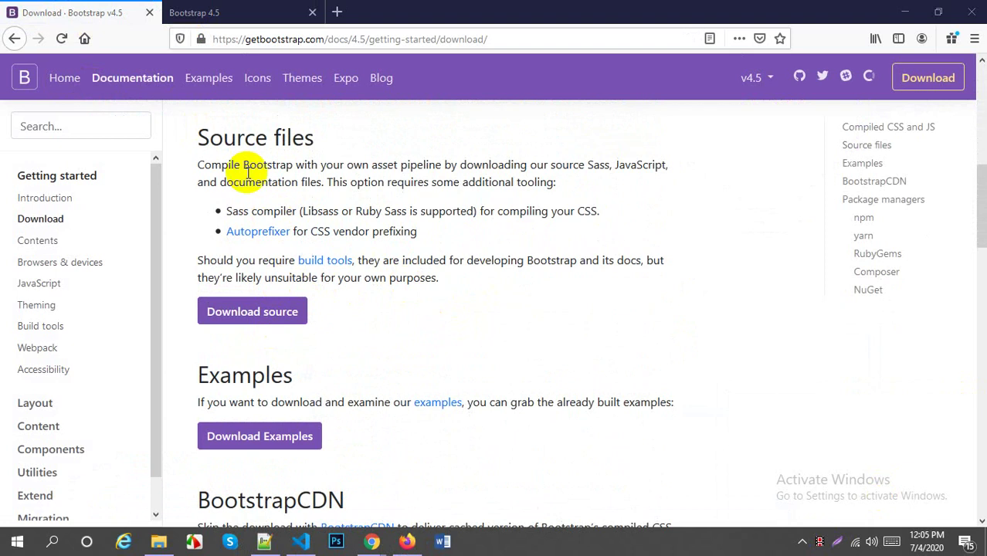
pyautogui.moveTo(199, 151); pyautogui.dragTo(370, 137)
pyautogui.click(429, 137)
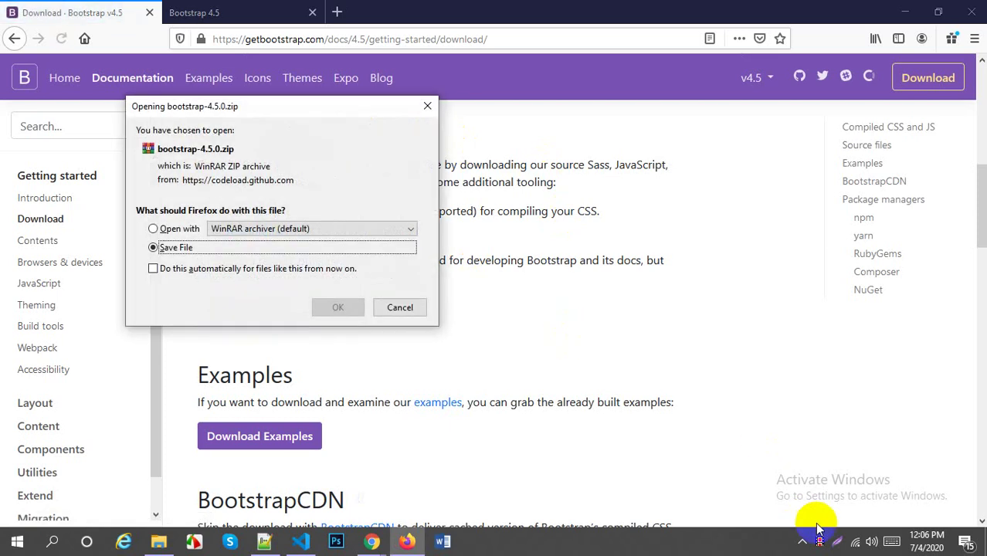
pyautogui.click(328, 308)
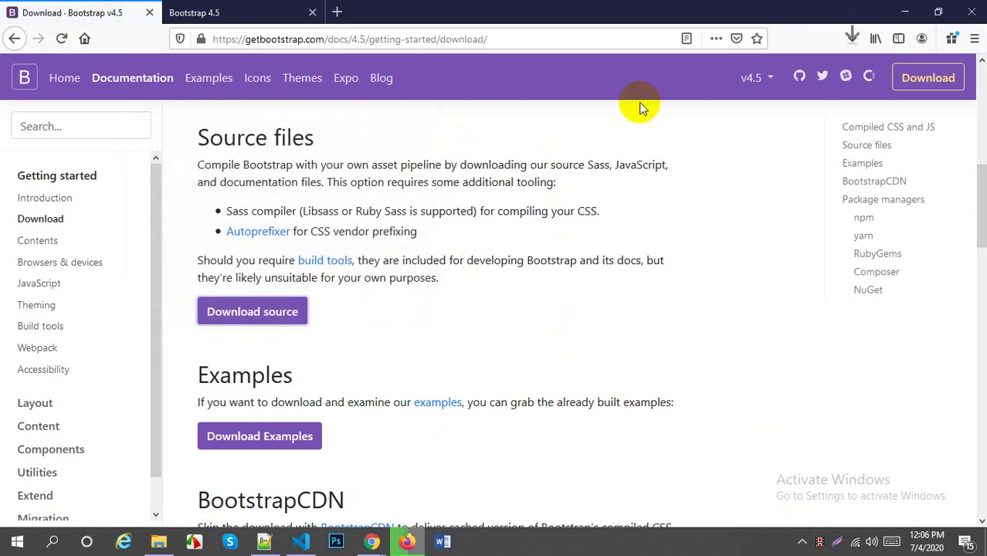
# Move bootstrap-4.5.0.zip from the Downloads folder into the assets folder of class-27
pyautogui.click(851, 43)
pyautogui.click(840, 73)
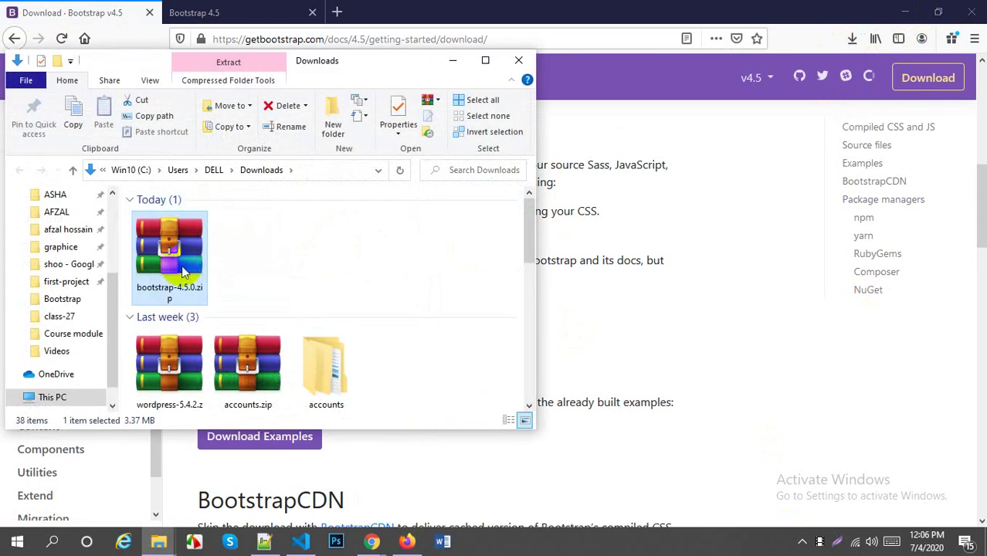
pyautogui.rightClick(184, 271)
pyautogui.click(205, 424)
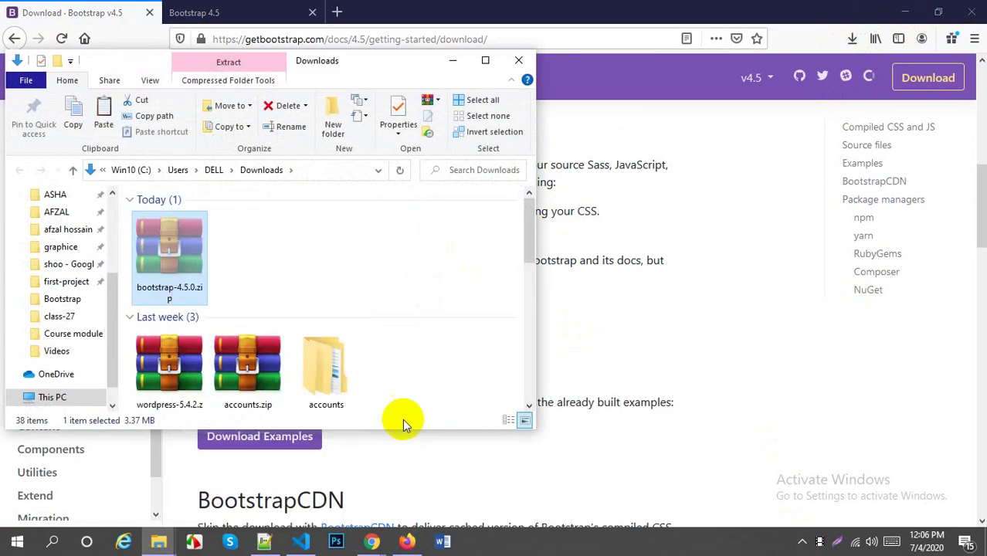
pyautogui.click(158, 541)
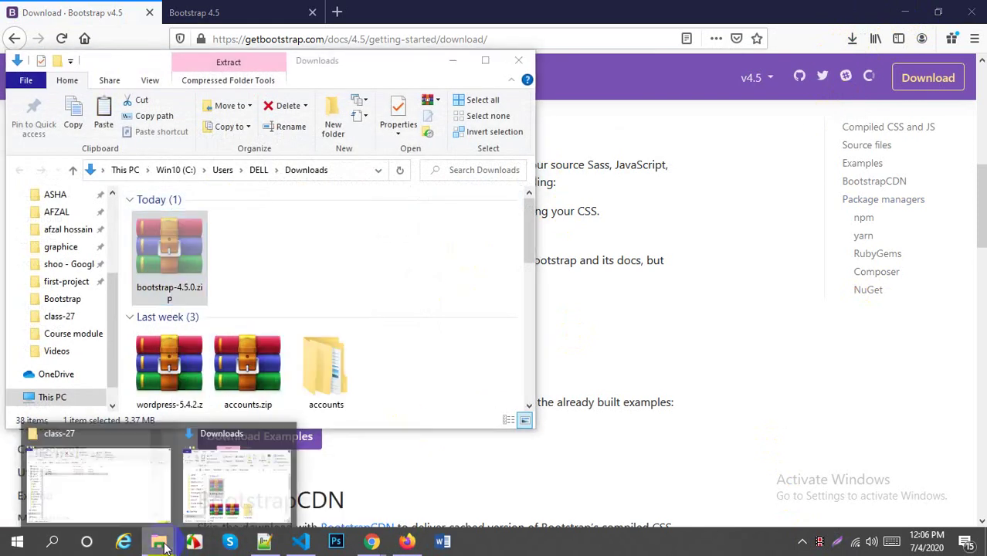
pyautogui.click(515, 62)
pyautogui.click(158, 541)
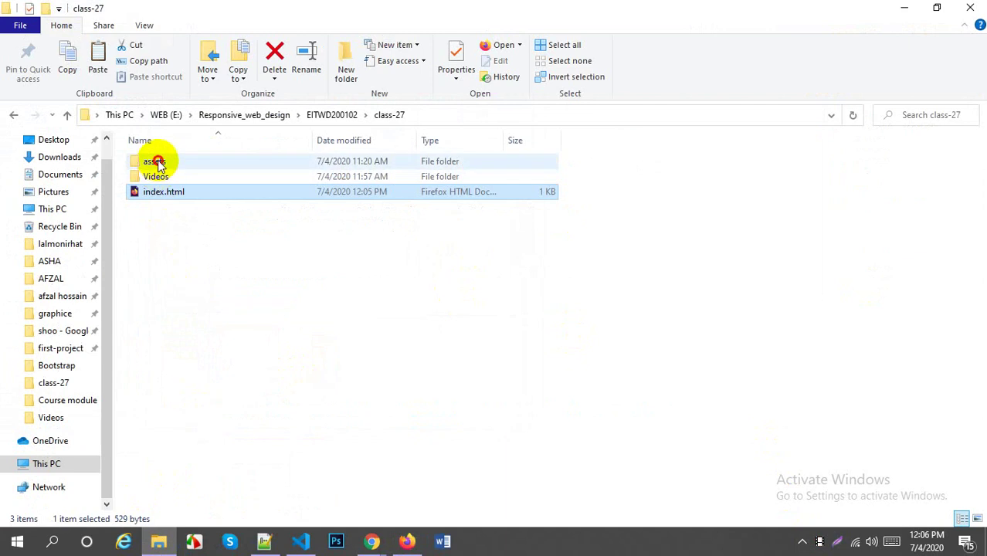
pyautogui.doubleClick(154, 160)
pyautogui.rightClick(197, 243)
pyautogui.click(232, 341)
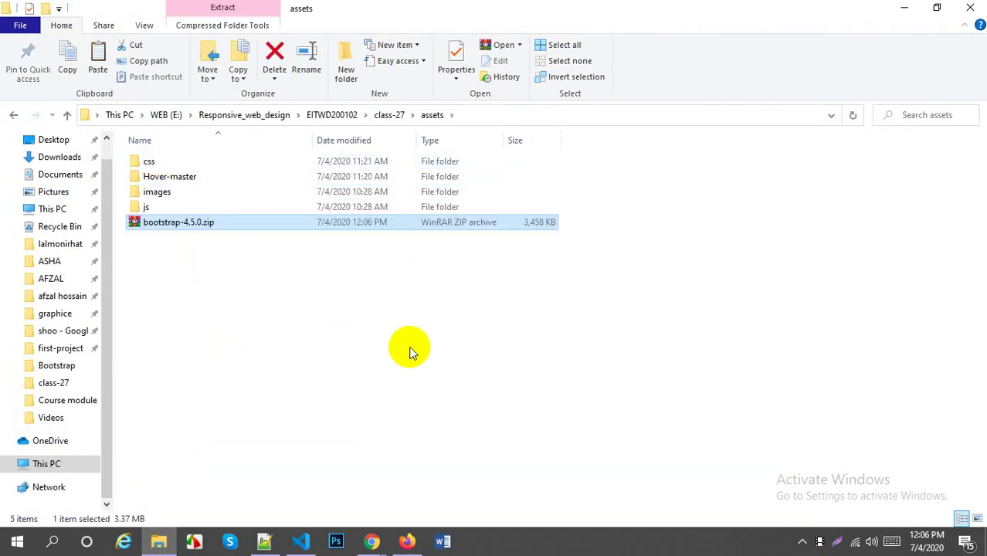
# Delete the Hover-master folder from the assets folder
pyautogui.click(114, 176)
pyautogui.click(149, 179)
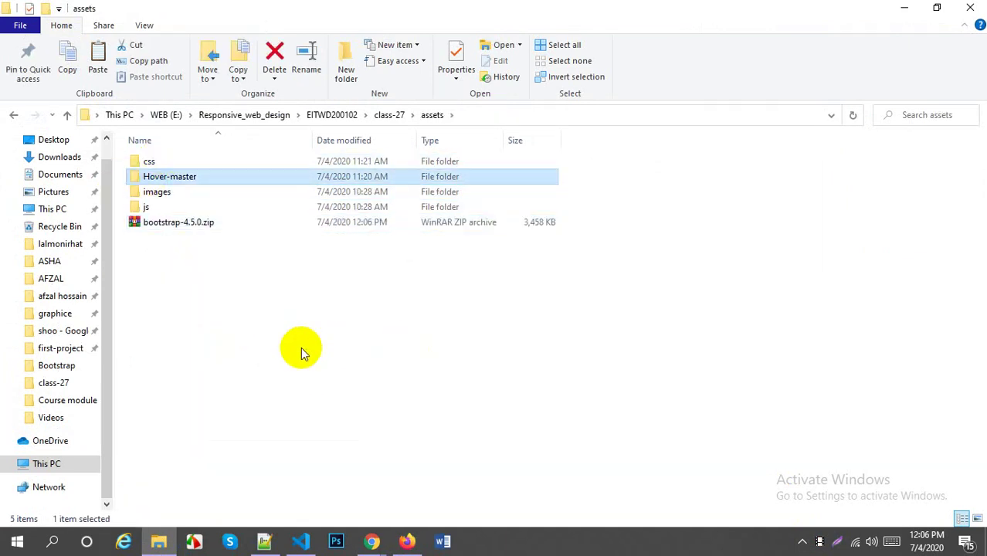
pyautogui.press('Delete')
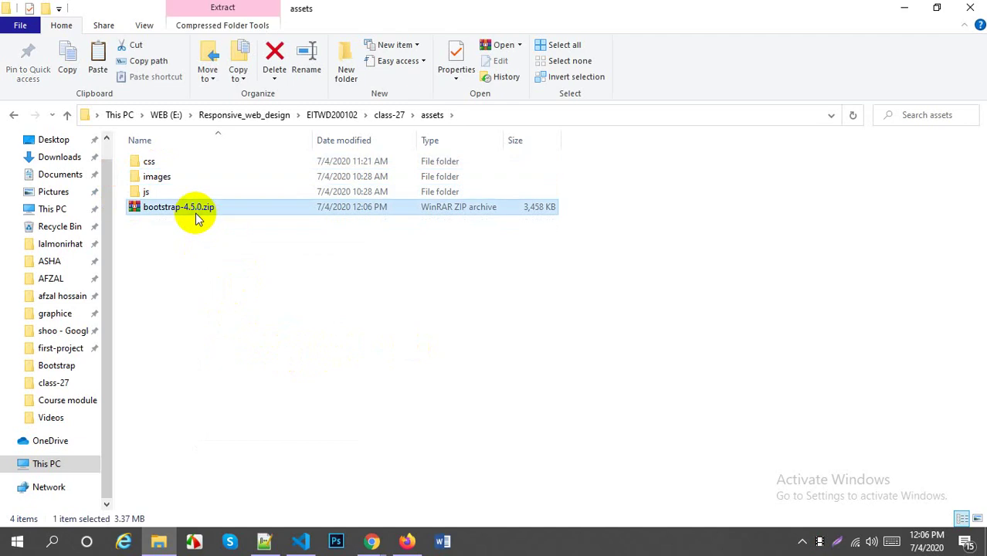
# Extract bootstrap-4.5.0.zip into a bootstrap-4.5.0 folder inside assets and delete the zip archive
pyautogui.rightClick(196, 215)
pyautogui.click(247, 258)
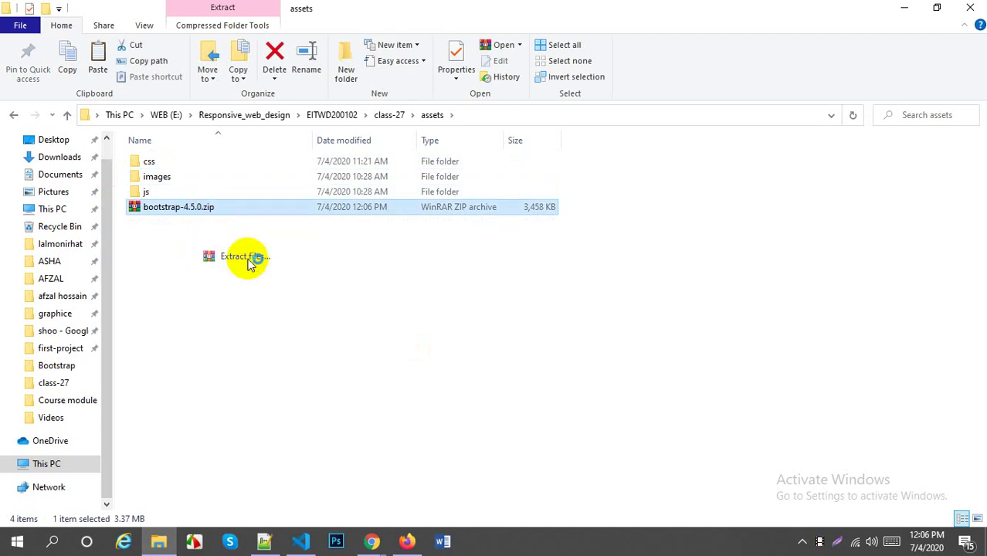
pyautogui.click(530, 421)
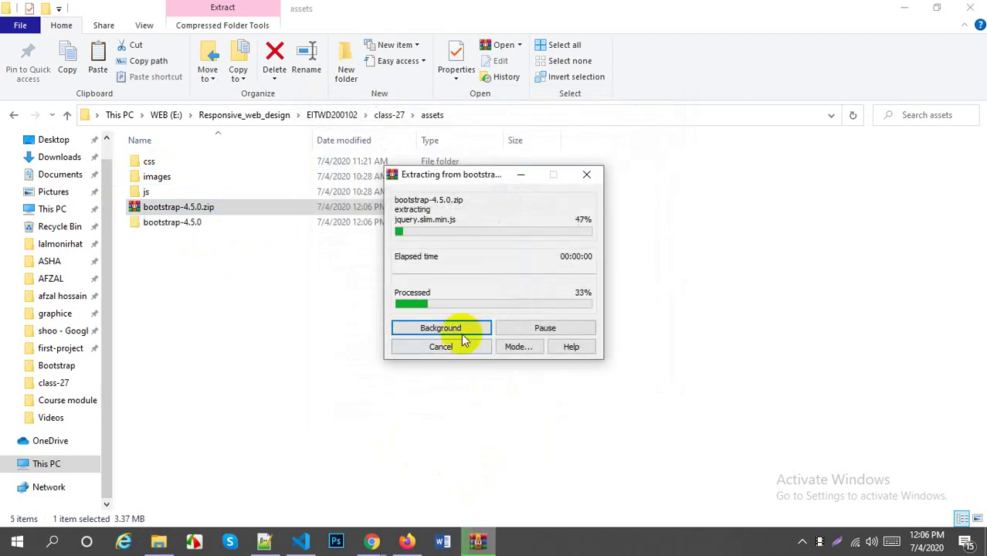
pyautogui.press('Delete')
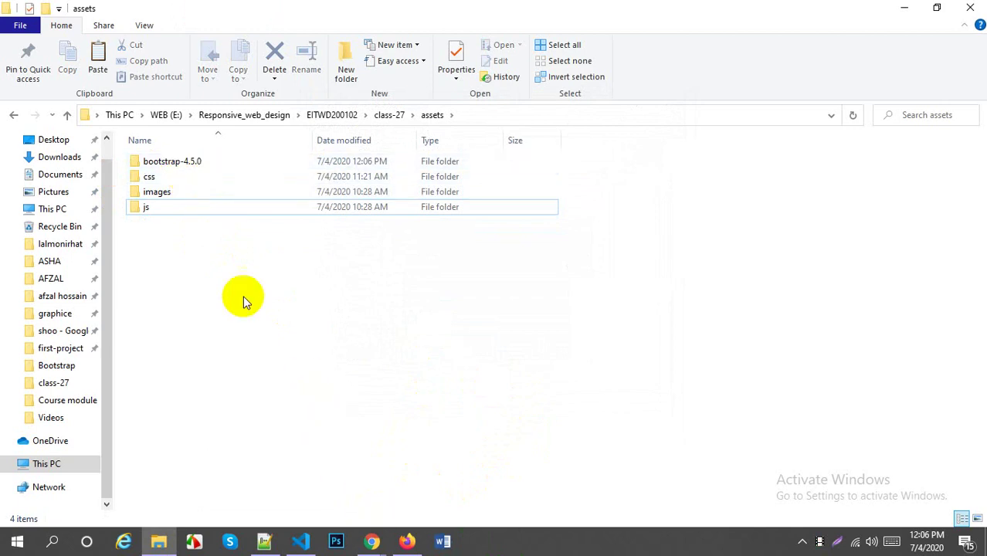
# Switch to Firefox and review the source download, examples, BootstrapCDN and package manager options on the Bootstrap Download page
pyautogui.click(403, 542)
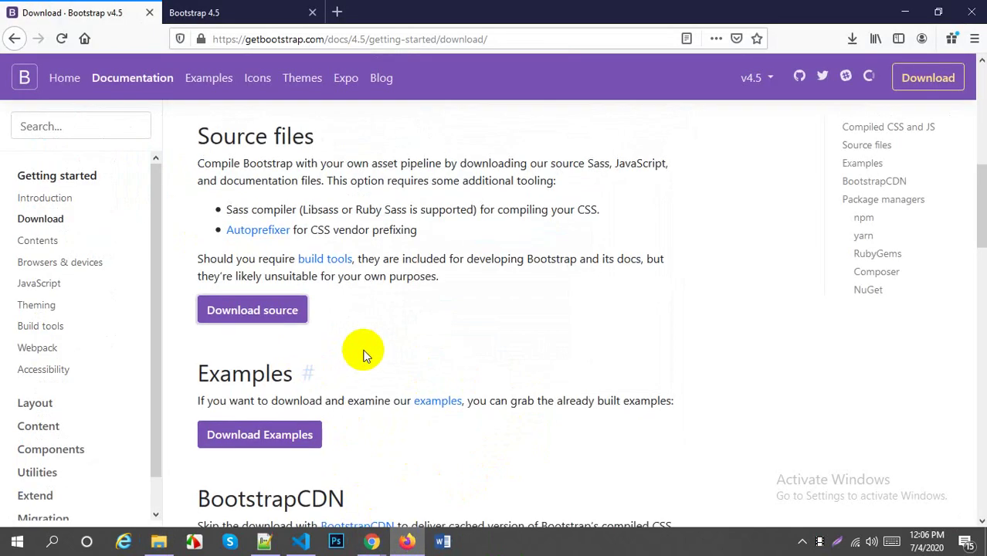
pyautogui.scroll(-7, 359, 348)
pyautogui.scroll(3, 426, 412)
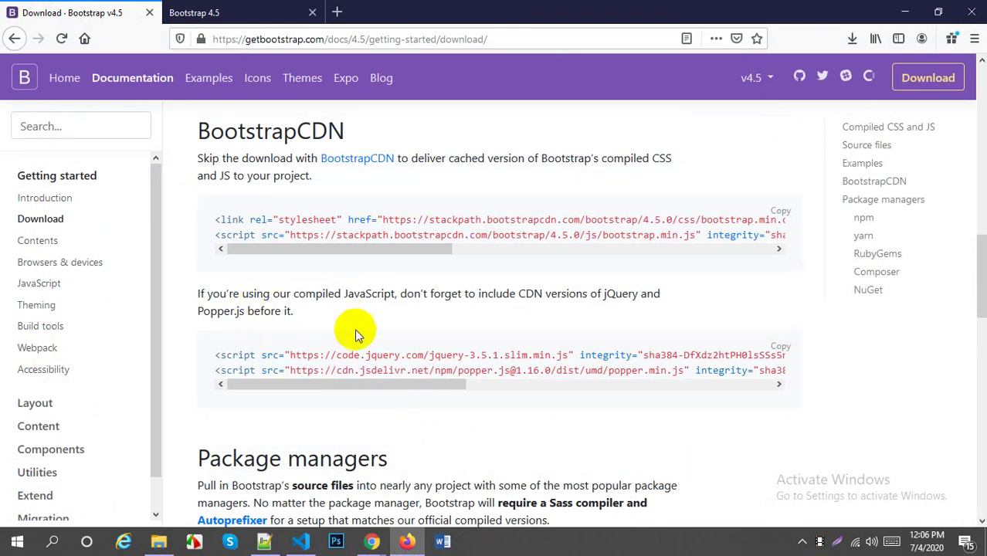
pyautogui.scroll(-5, 363, 255)
pyautogui.scroll(7, 409, 331)
pyautogui.scroll(8, 321, 332)
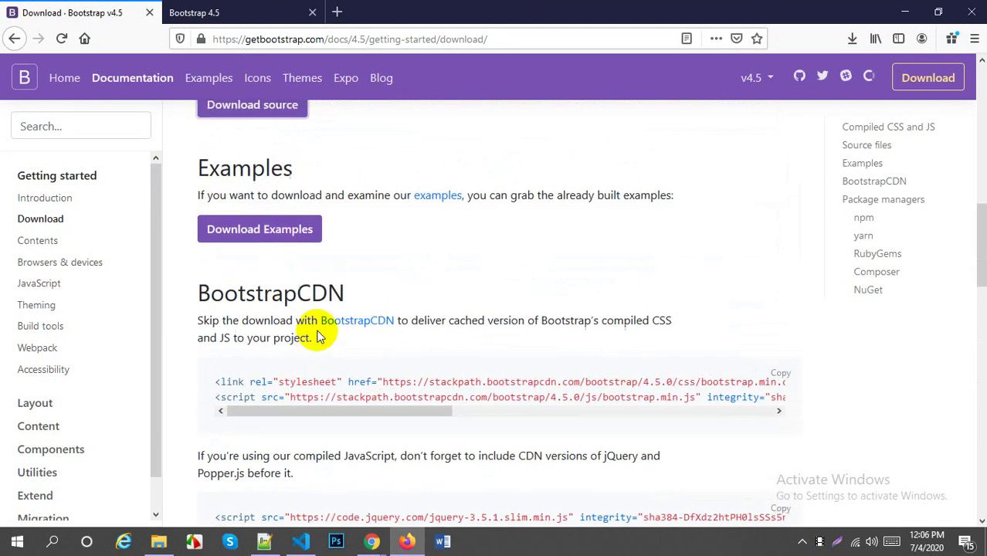
pyautogui.scroll(-6, 320, 324)
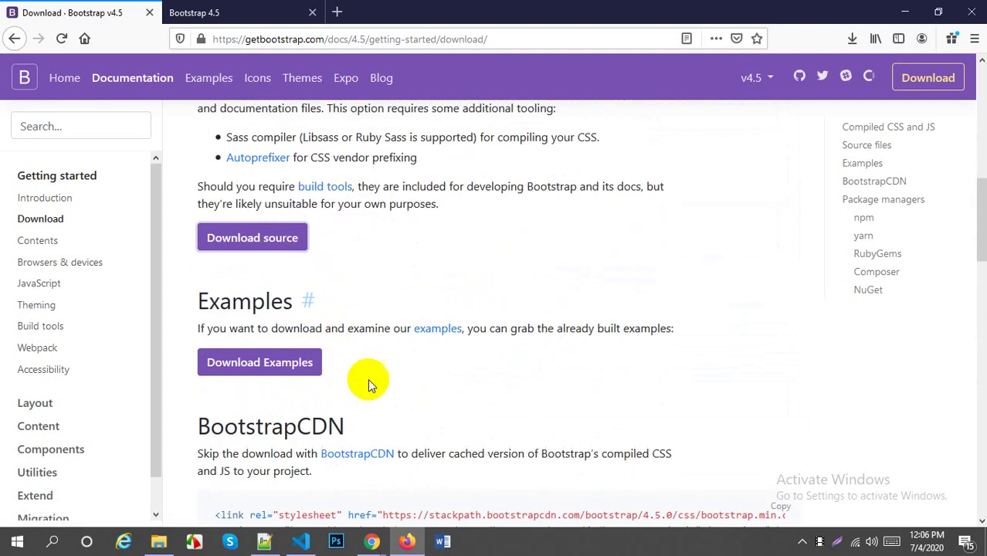
pyautogui.scroll(-2, 368, 379)
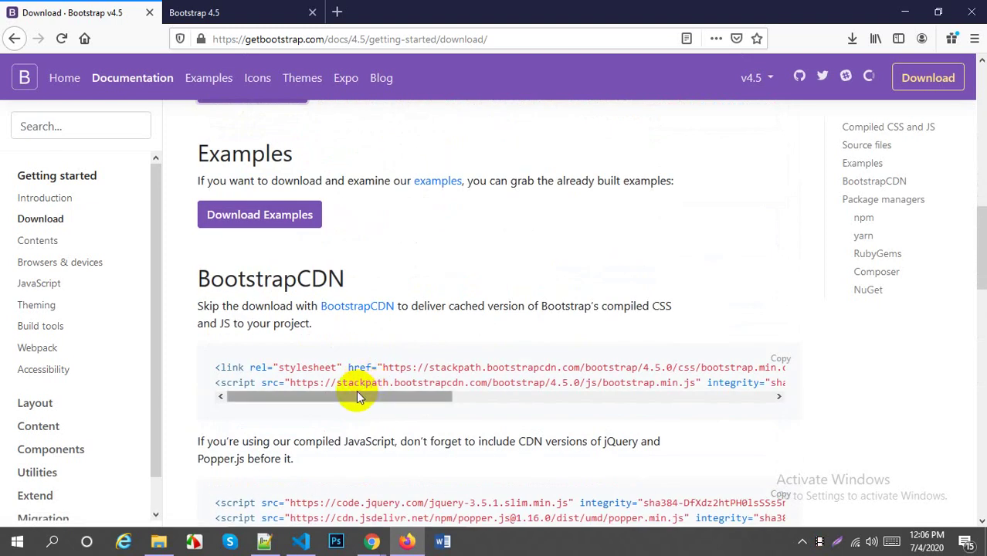
pyautogui.moveTo(357, 396); pyautogui.dragTo(271, 370)
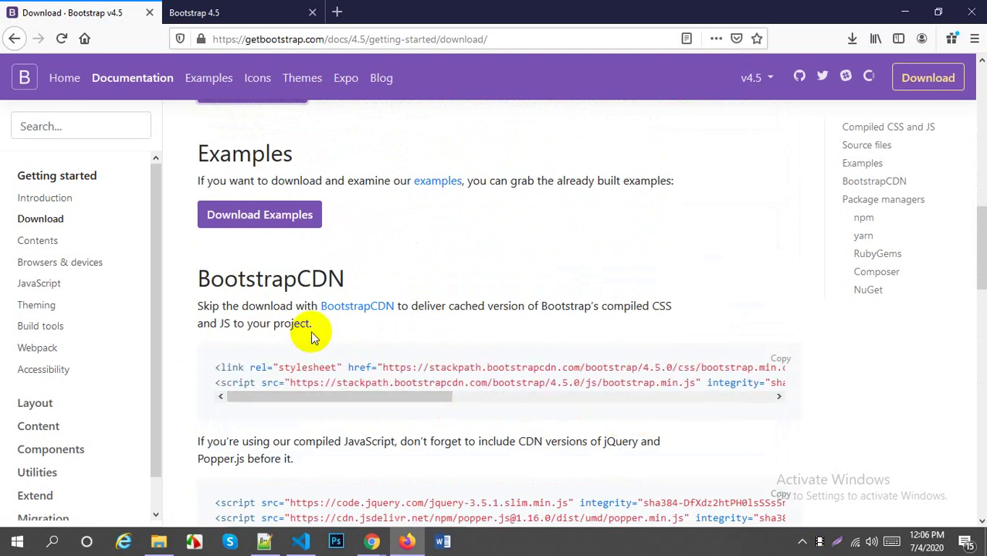
pyautogui.scroll(-5, 312, 363)
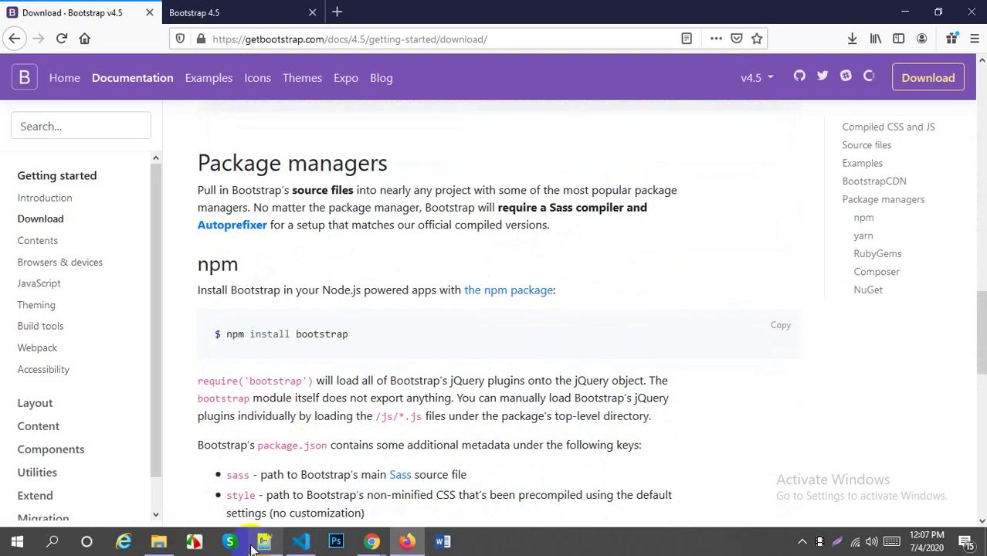
# Switch to File Explorer and open the dist folder inside the nested bootstrap-4.5.0 folders in assets
pyautogui.click(151, 544)
pyautogui.doubleClick(183, 165)
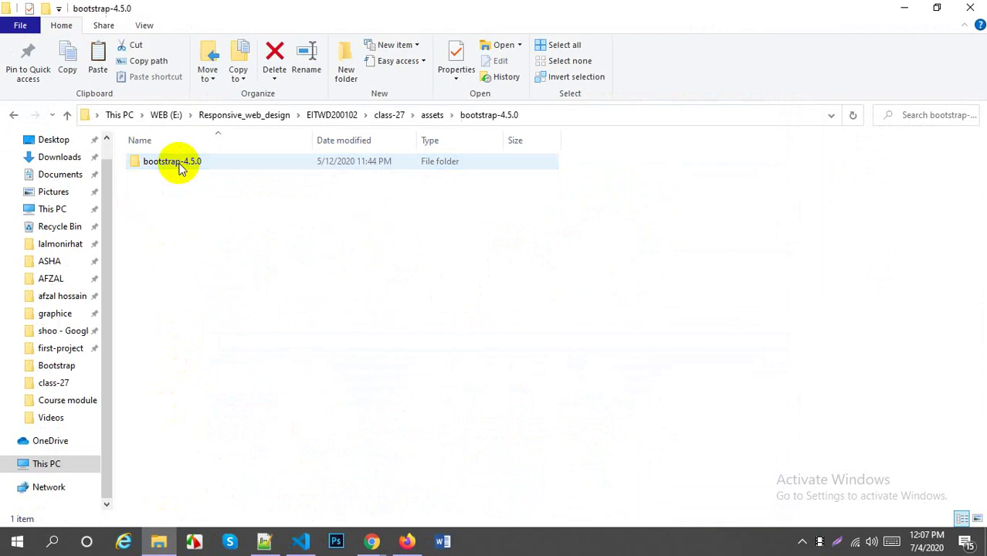
pyautogui.click(190, 171)
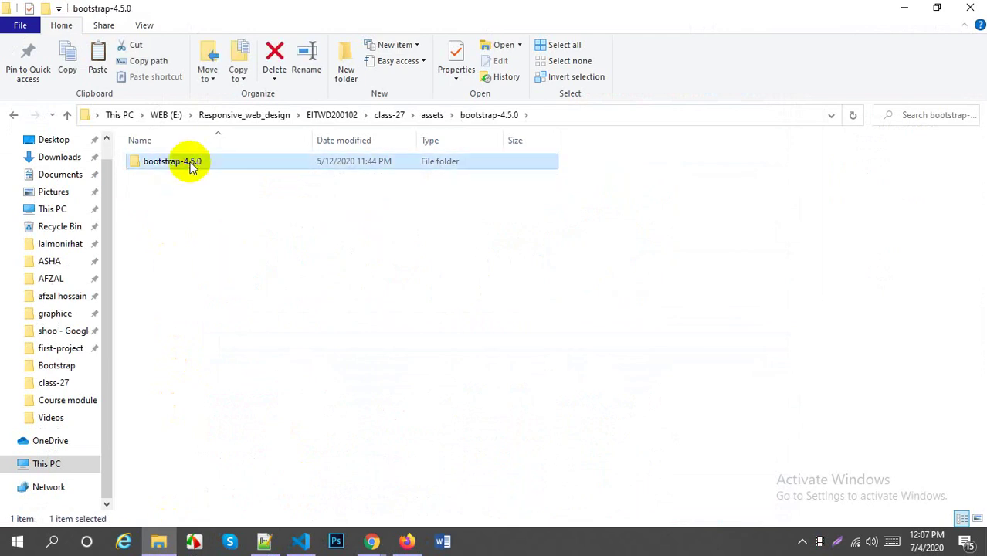
pyautogui.doubleClick(189, 163)
pyautogui.doubleClick(153, 191)
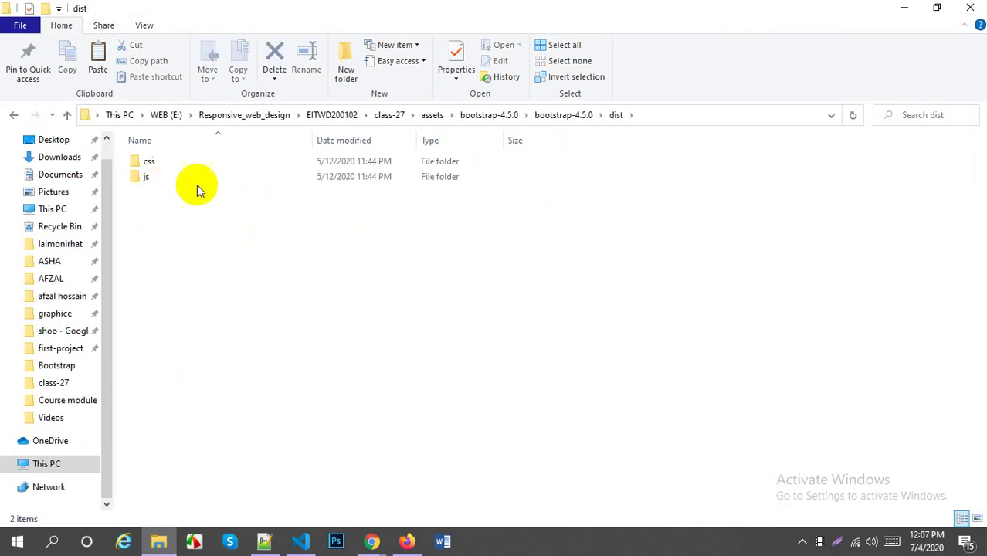
# Open the css folder inside dist and copy the bootstrap.min.css file
pyautogui.doubleClick(158, 164)
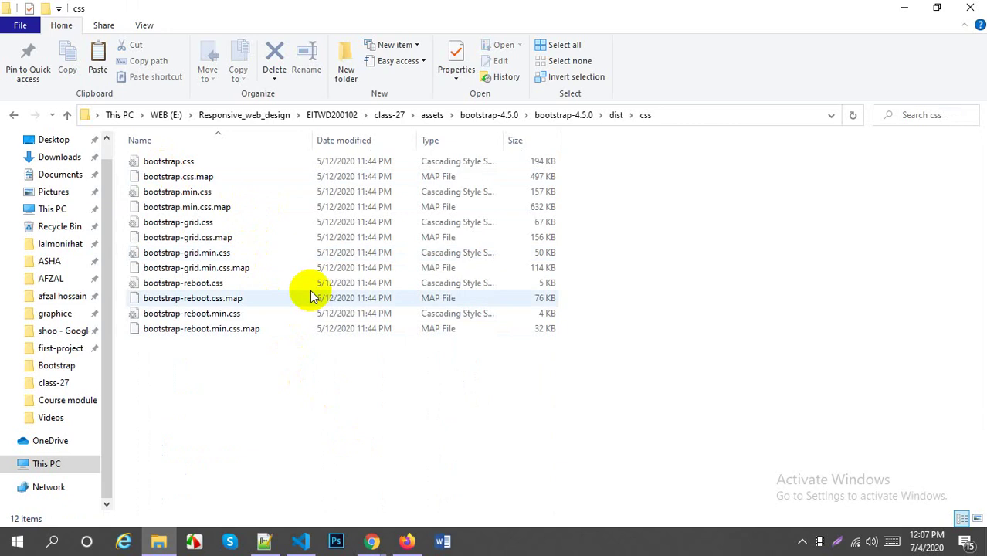
pyautogui.moveTo(279, 394); pyautogui.dragTo(145, 158)
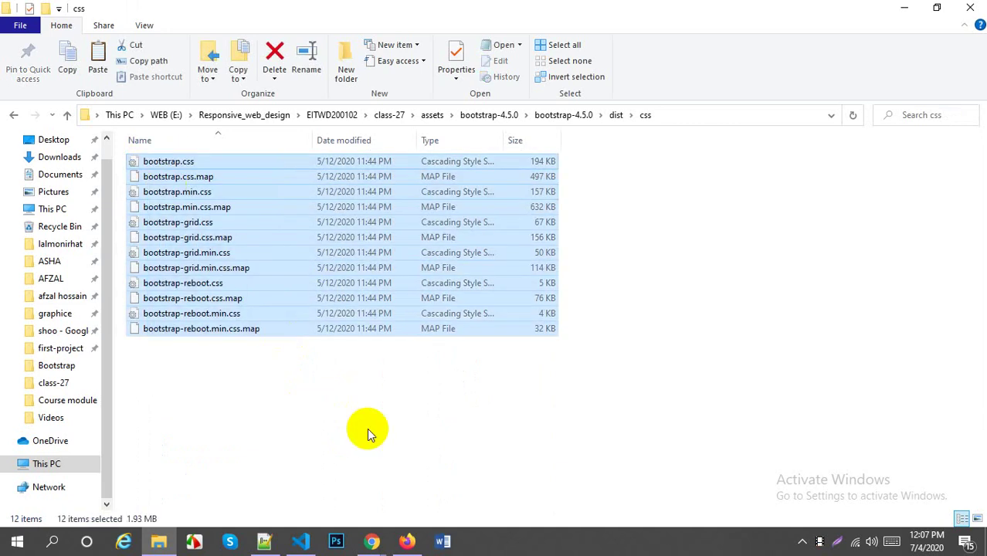
pyautogui.click(367, 428)
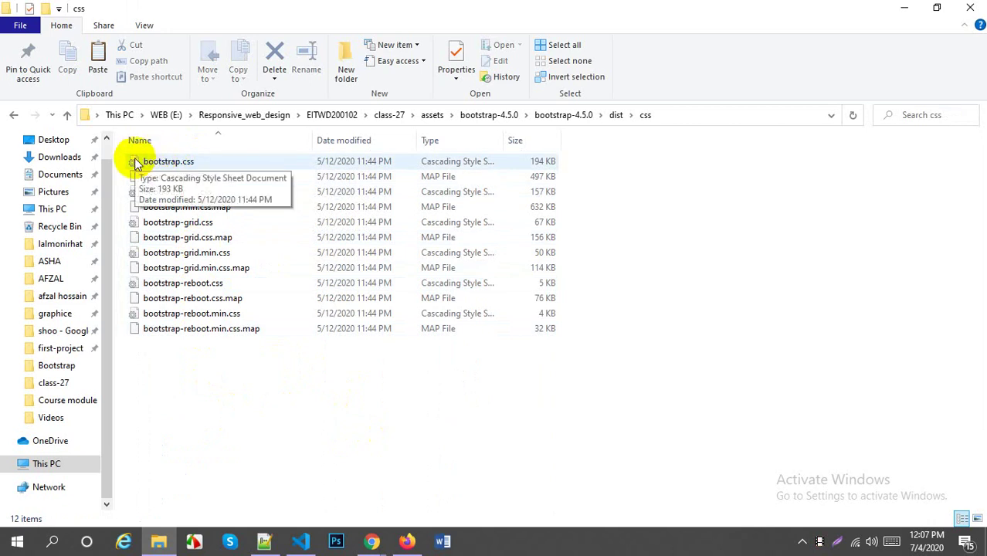
pyautogui.moveTo(211, 384); pyautogui.dragTo(306, 421)
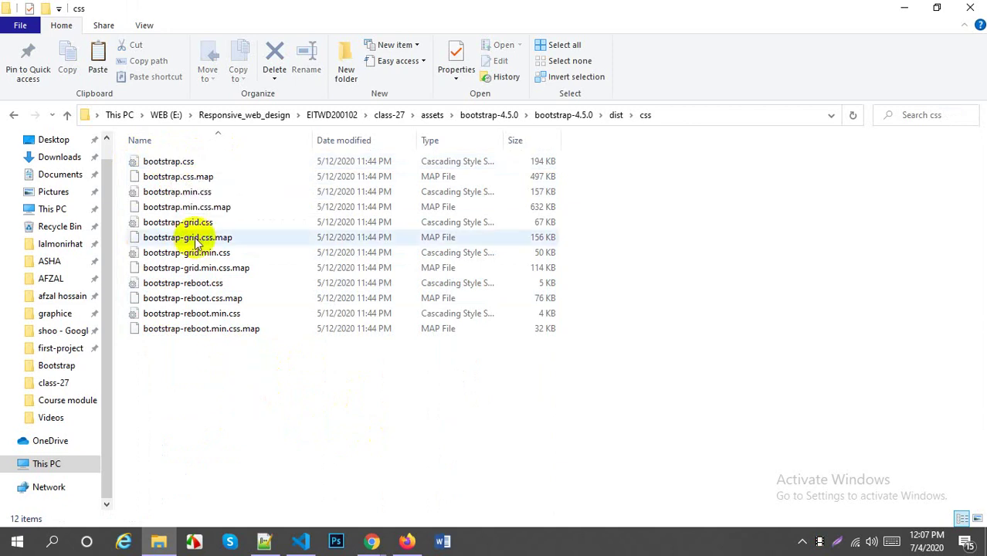
pyautogui.rightClick(173, 197)
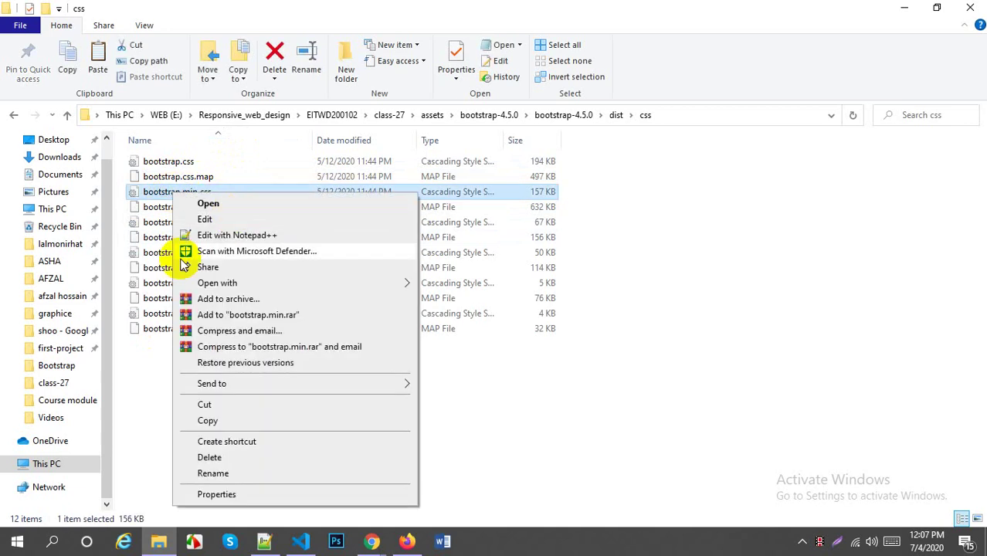
pyautogui.click(216, 420)
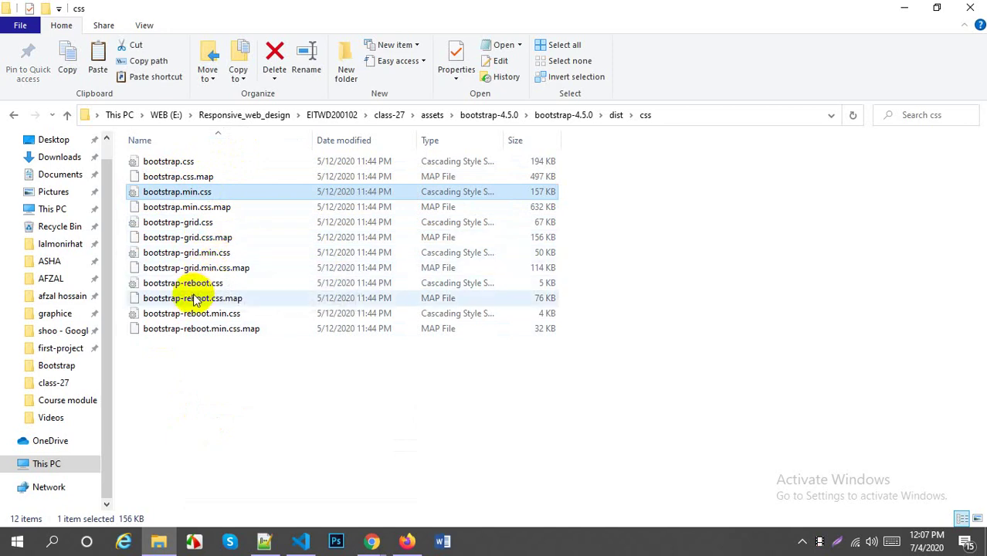
pyautogui.moveTo(238, 379); pyautogui.dragTo(185, 223)
pyautogui.click(227, 396)
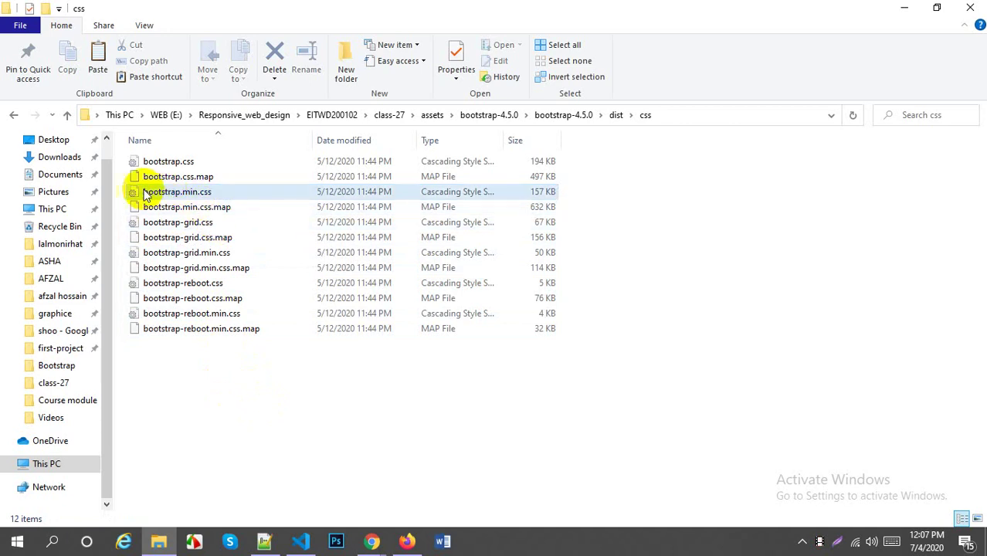
pyautogui.rightClick(199, 193)
pyautogui.click(241, 417)
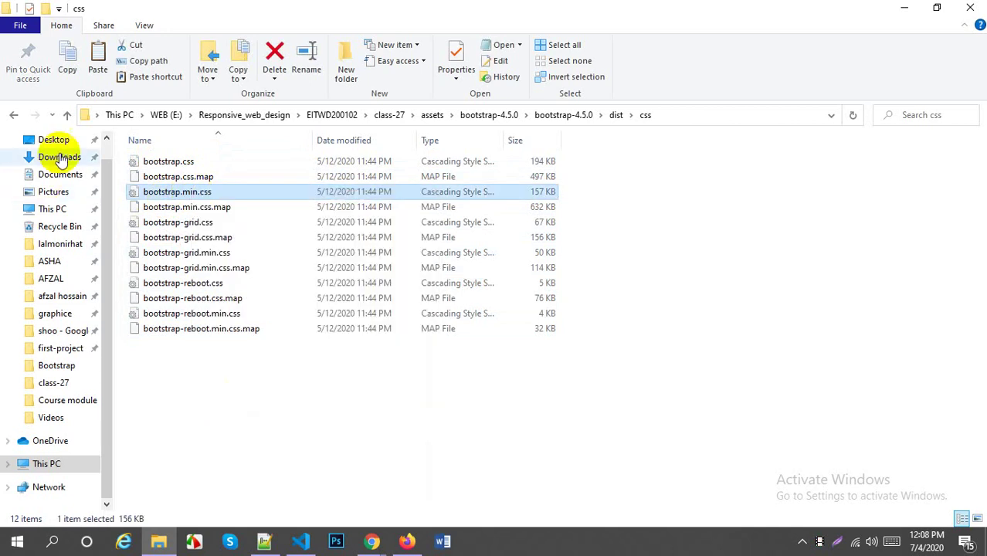
# Return to the assets folder and paste bootstrap.min.css into its css folder
pyautogui.click(67, 116)
pyautogui.click(68, 116)
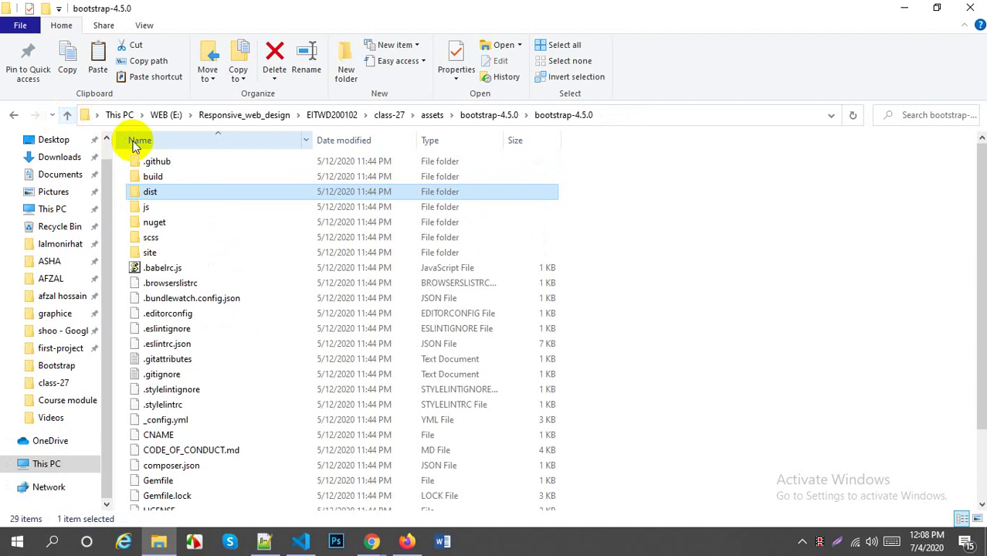
pyautogui.click(68, 116)
pyautogui.click(67, 116)
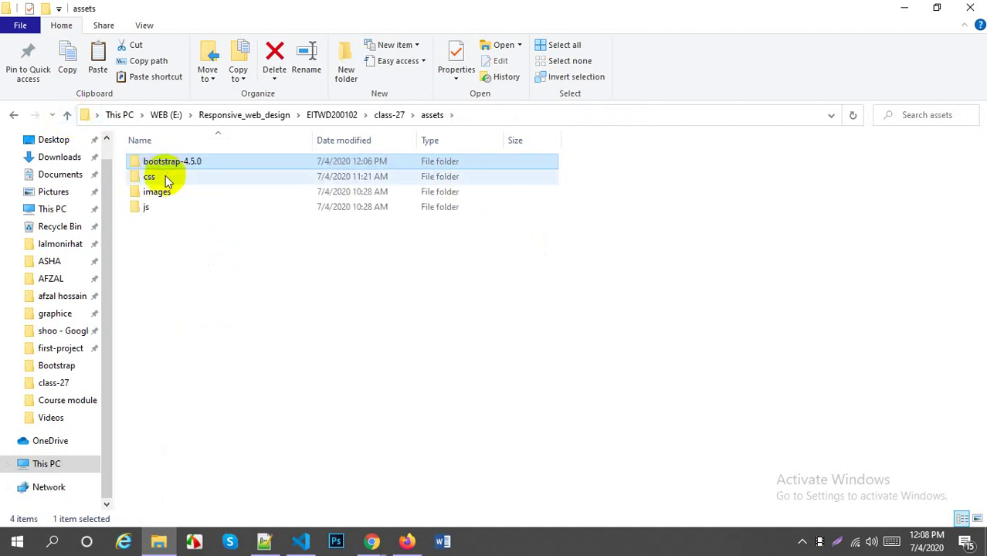
pyautogui.doubleClick(165, 177)
pyautogui.rightClick(176, 234)
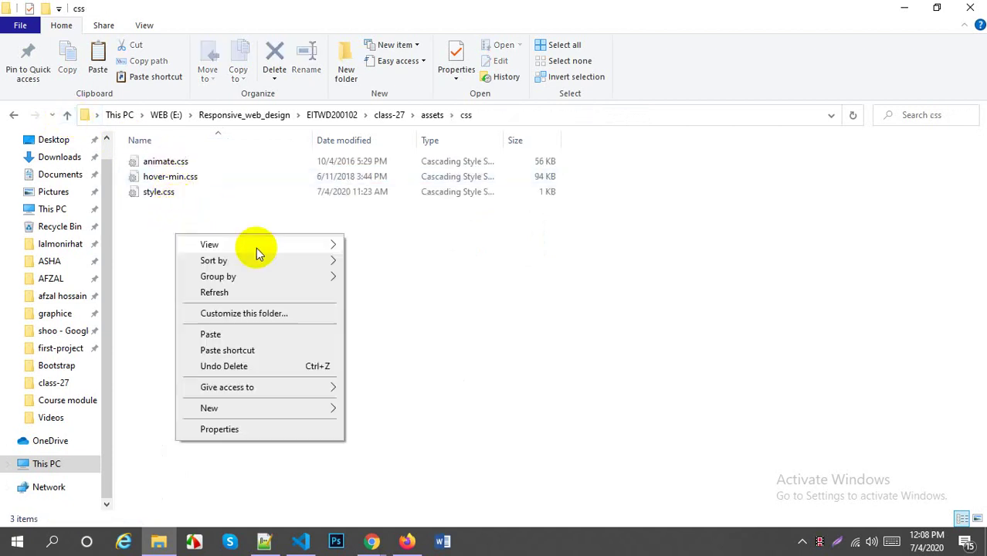
pyautogui.click(231, 334)
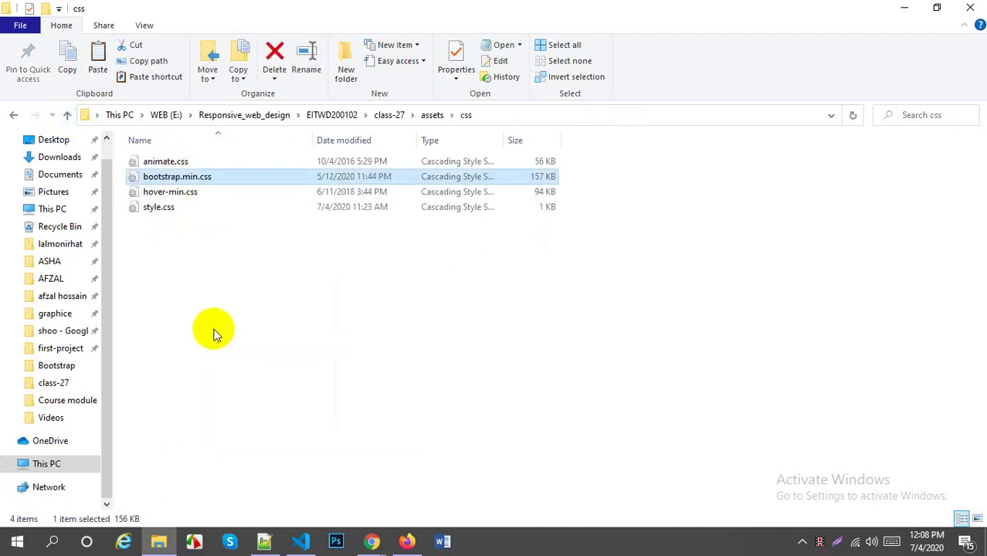
# Delete animate.css and hover-min.css from the assets css folder
pyautogui.click(162, 164)
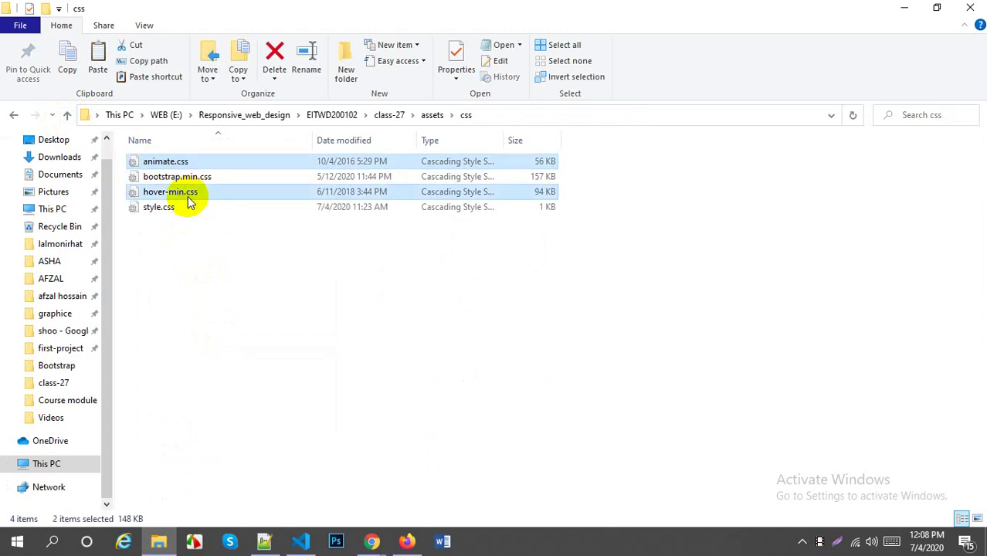
pyautogui.press('Delete')
# Open the js folder within dist in the nested bootstrap-4.5.0 folders of assets
pyautogui.click(67, 114)
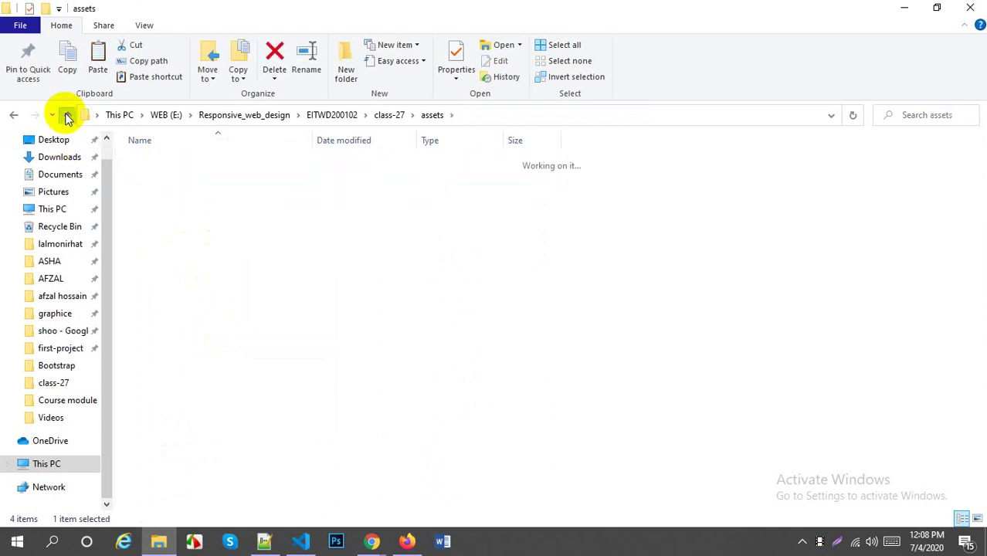
pyautogui.click(68, 115)
pyautogui.doubleClick(162, 165)
pyautogui.doubleClick(163, 166)
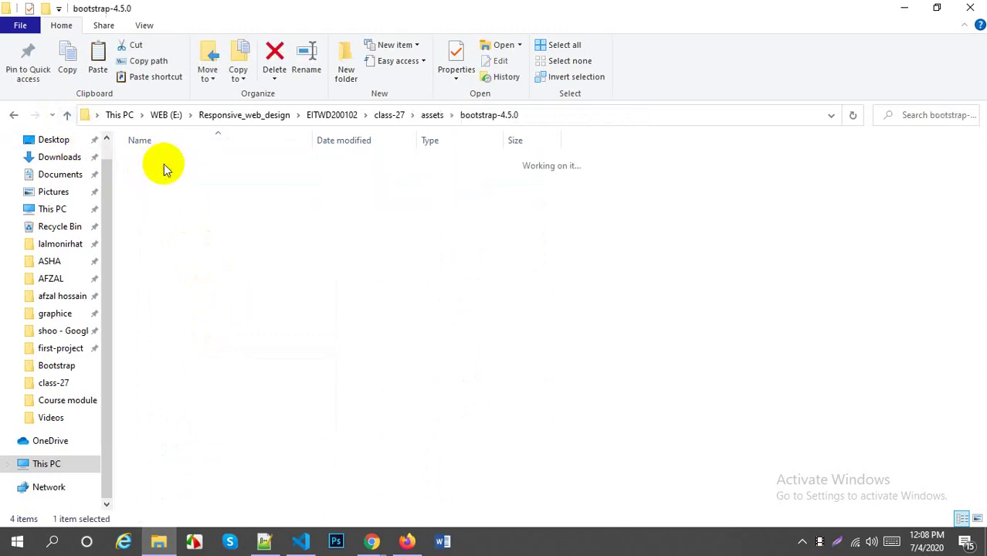
pyautogui.click(163, 166)
pyautogui.doubleClick(165, 166)
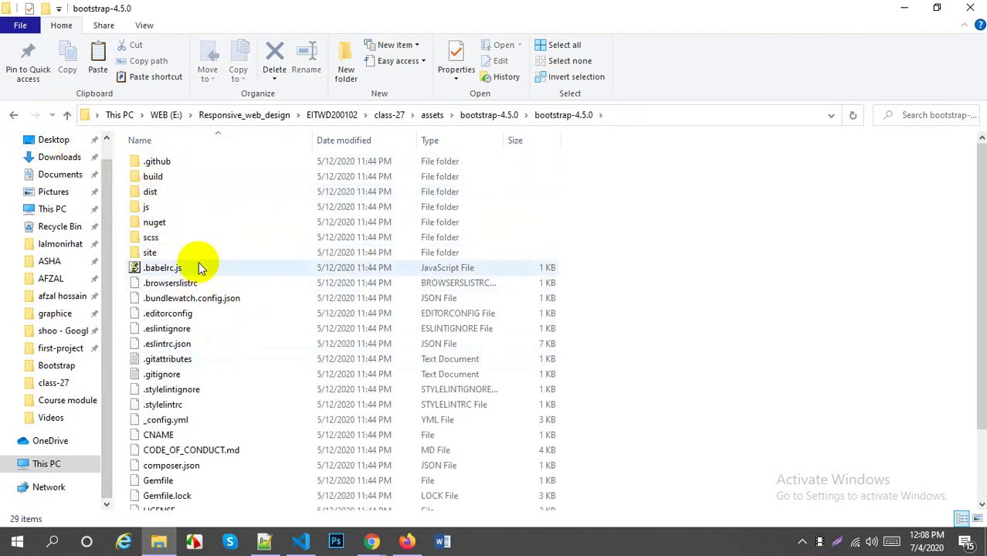
pyautogui.doubleClick(156, 193)
pyautogui.doubleClick(164, 179)
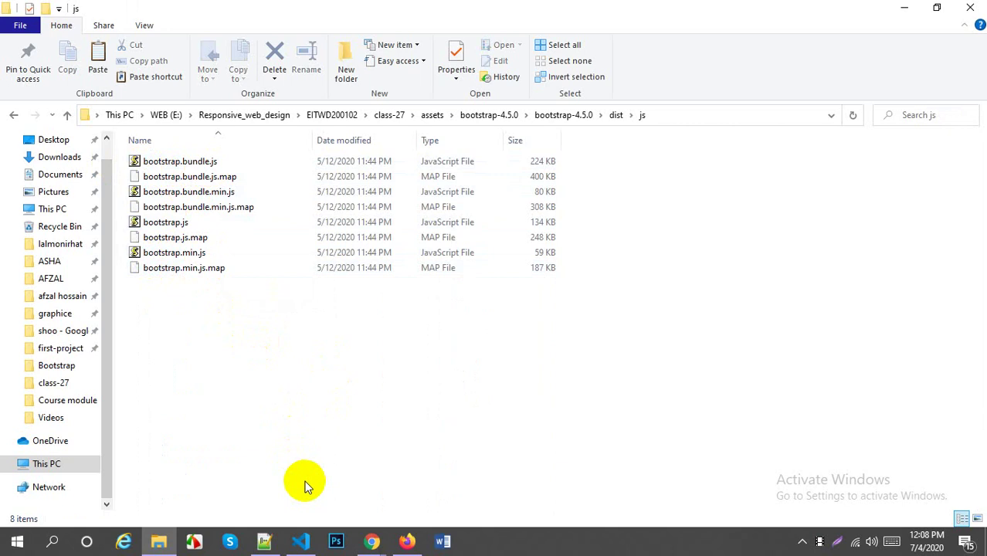
# Switch to Firefox and examine the jQuery and Popper.js script links in the BootstrapCDN section
pyautogui.click(407, 541)
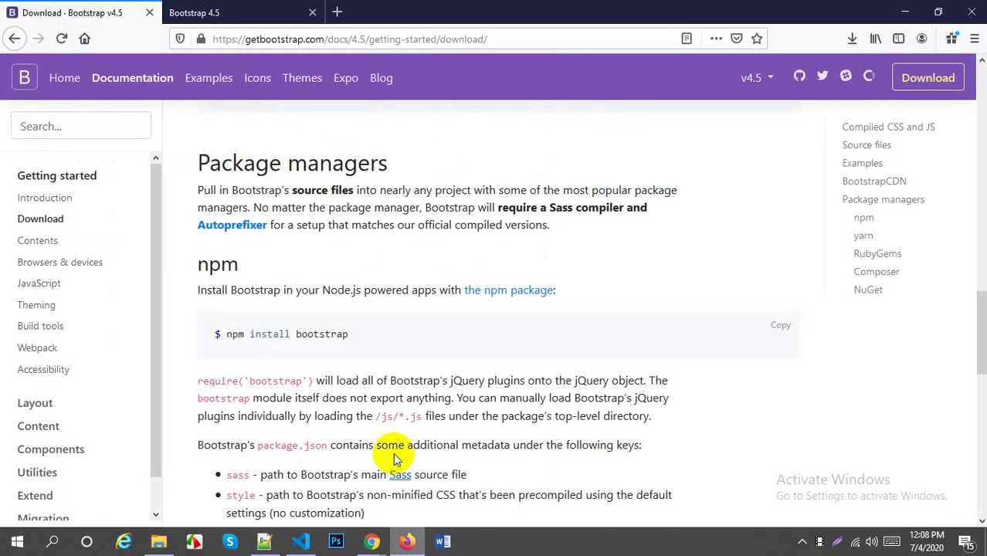
pyautogui.scroll(-5, 412, 403)
pyautogui.scroll(10, 345, 373)
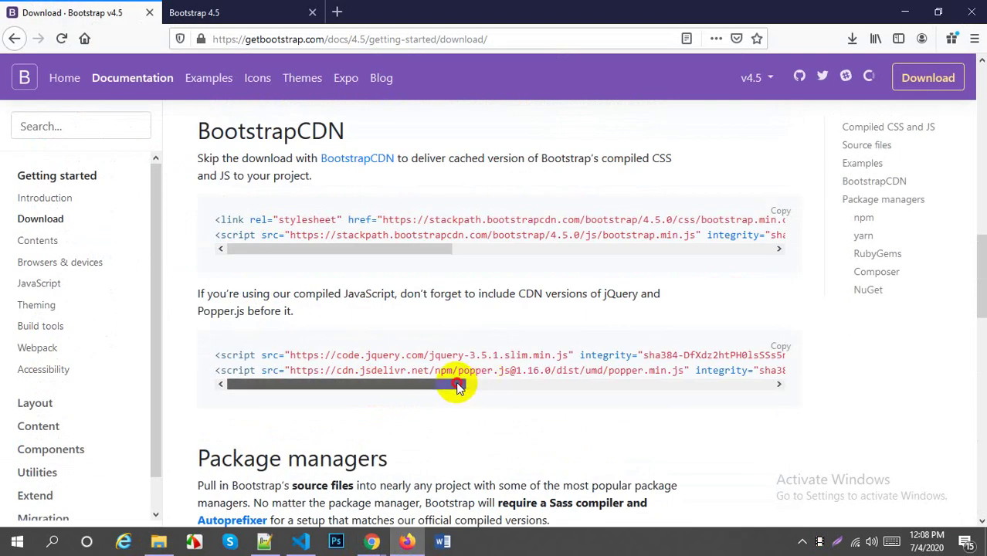
pyautogui.hscroll(2, 452, 384)
pyautogui.moveTo(421, 370); pyautogui.dragTo(548, 371)
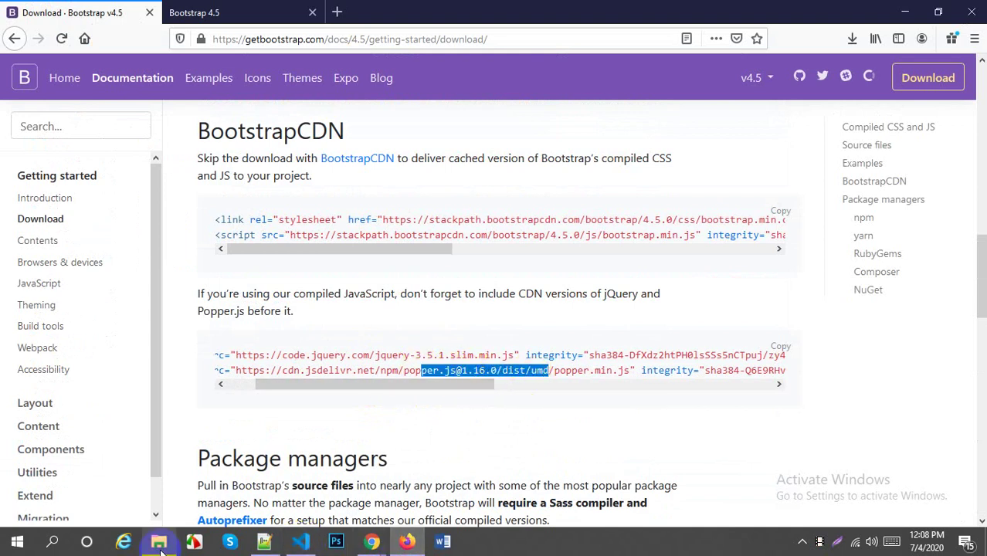
# Switch to File Explorer and copy bootstrap.bundle.min.js from dist's js folder into the js folder directly under assets
pyautogui.click(158, 542)
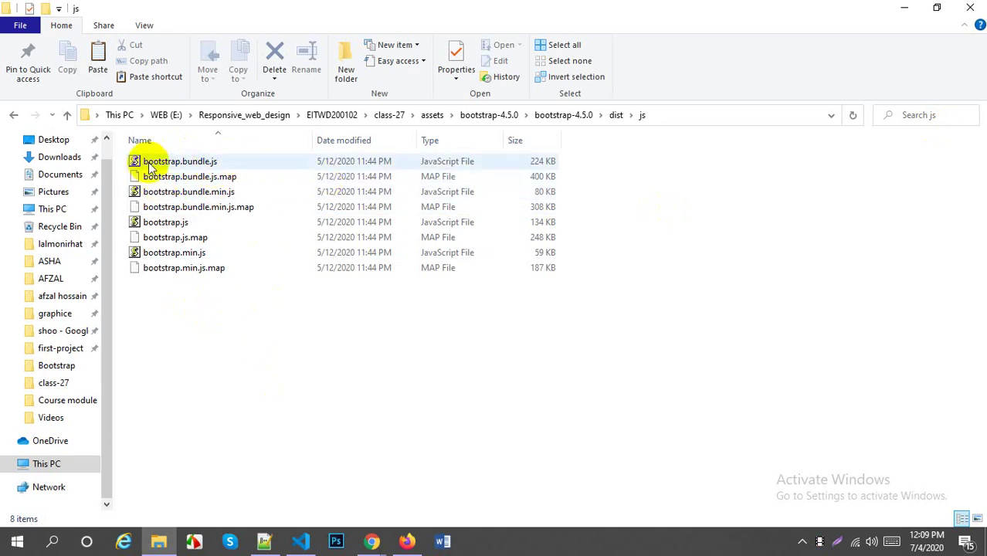
pyautogui.rightClick(210, 193)
pyautogui.click(240, 426)
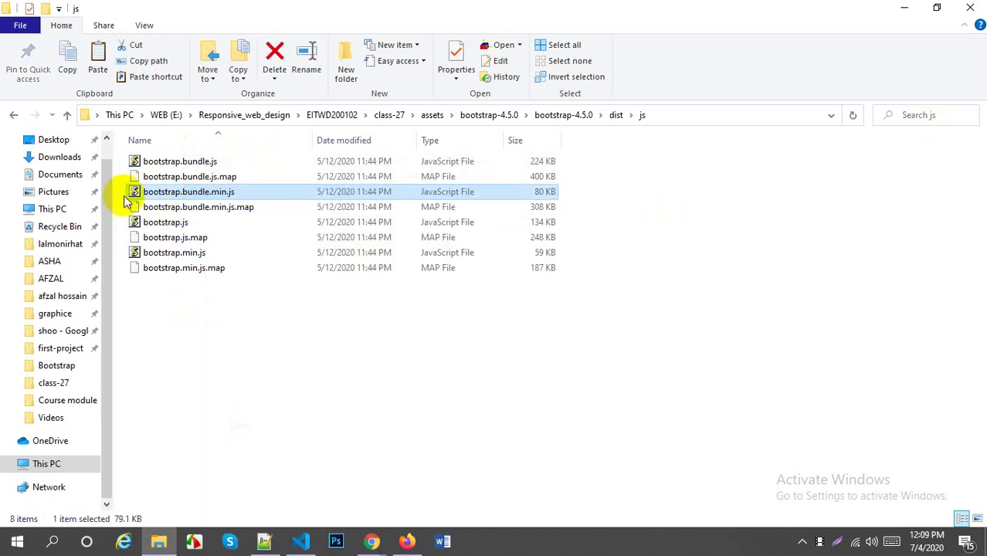
pyautogui.click(68, 115)
pyautogui.click(67, 115)
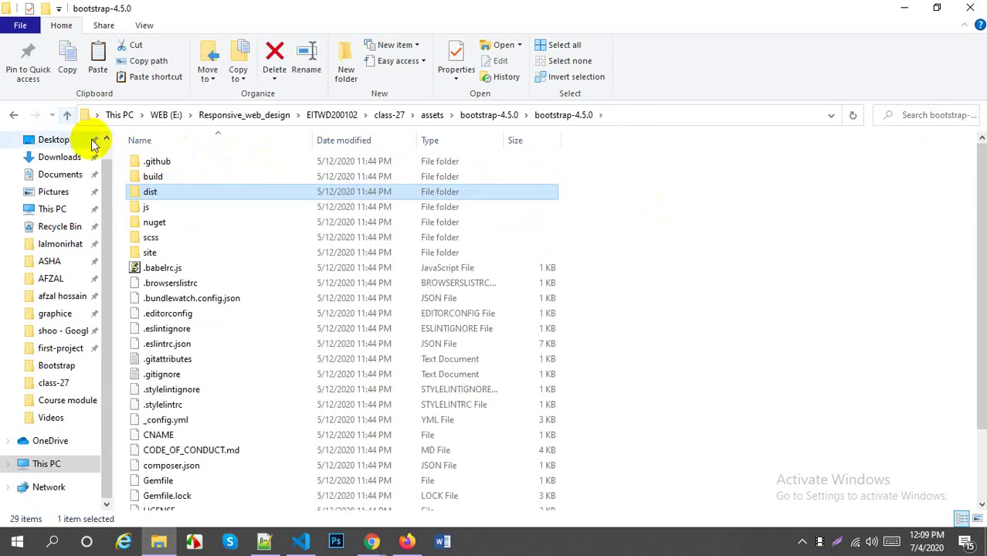
pyautogui.click(68, 115)
pyautogui.click(71, 116)
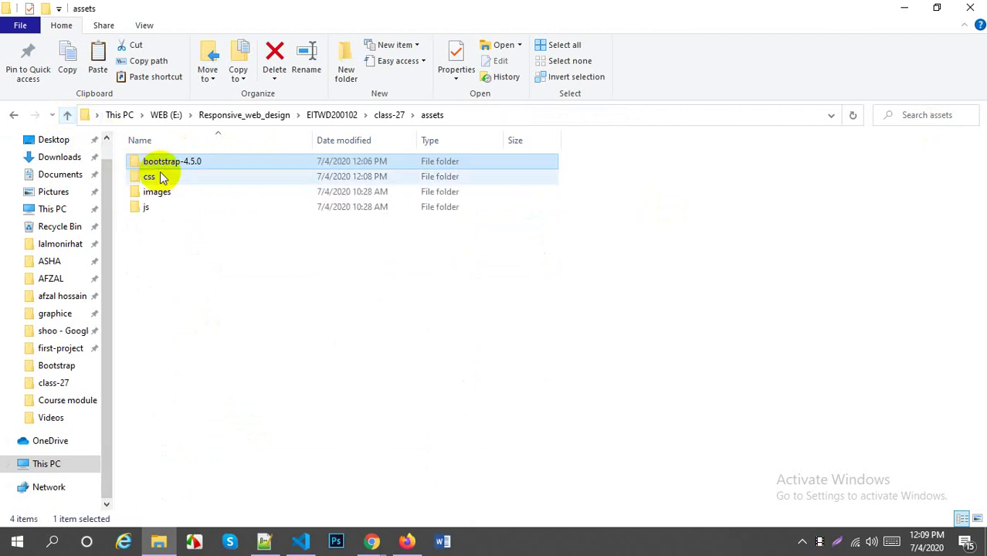
pyautogui.doubleClick(163, 206)
pyautogui.rightClick(160, 270)
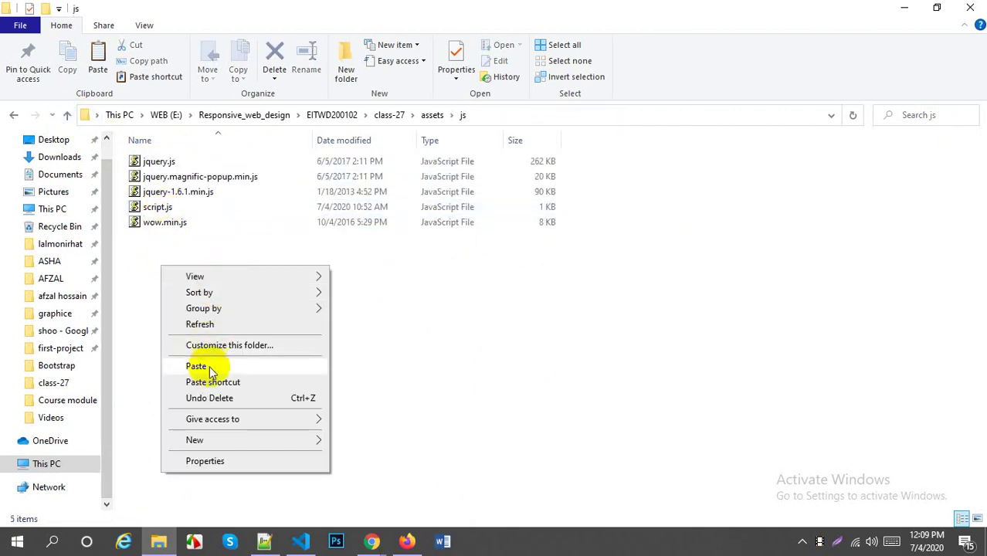
pyautogui.click(207, 368)
# Delete wow.min.js, jquery.js and jquery.magnific-popup.min.js from the assets js folder and refresh the file list
pyautogui.click(165, 238)
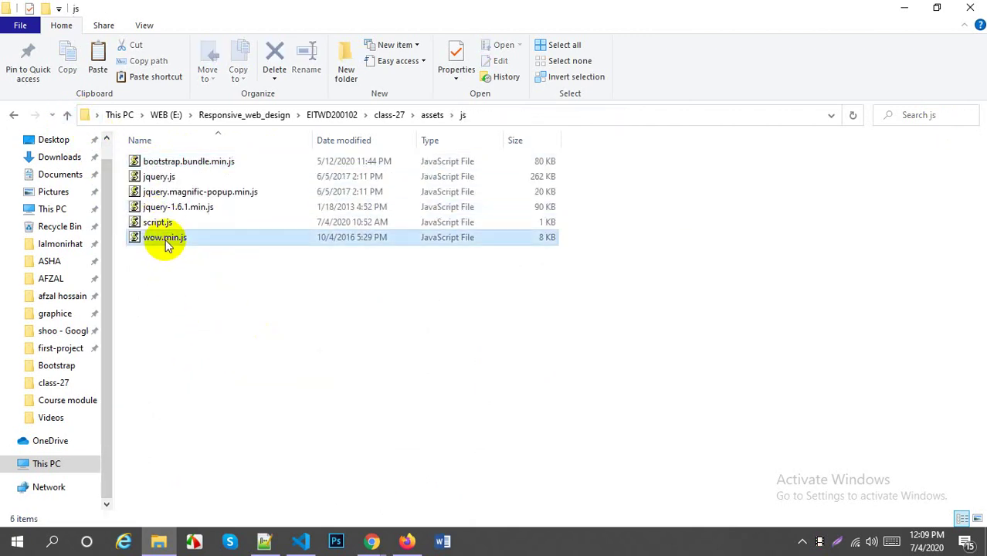
pyautogui.keyDown('ctrl'); pyautogui.click(162, 178); pyautogui.keyUp('ctrl')
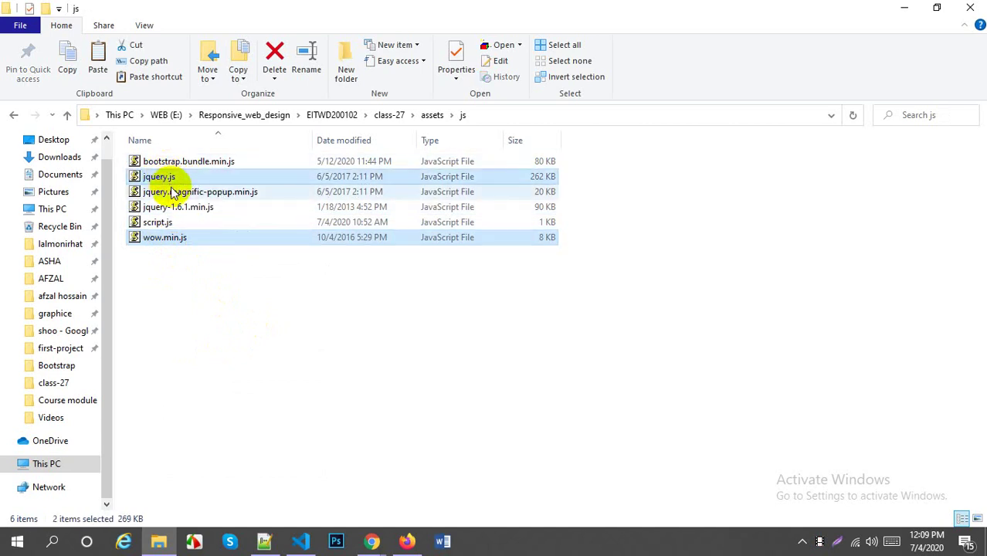
pyautogui.keyDown('ctrl'); pyautogui.click(172, 192); pyautogui.keyUp('ctrl')
pyautogui.press('Delete')
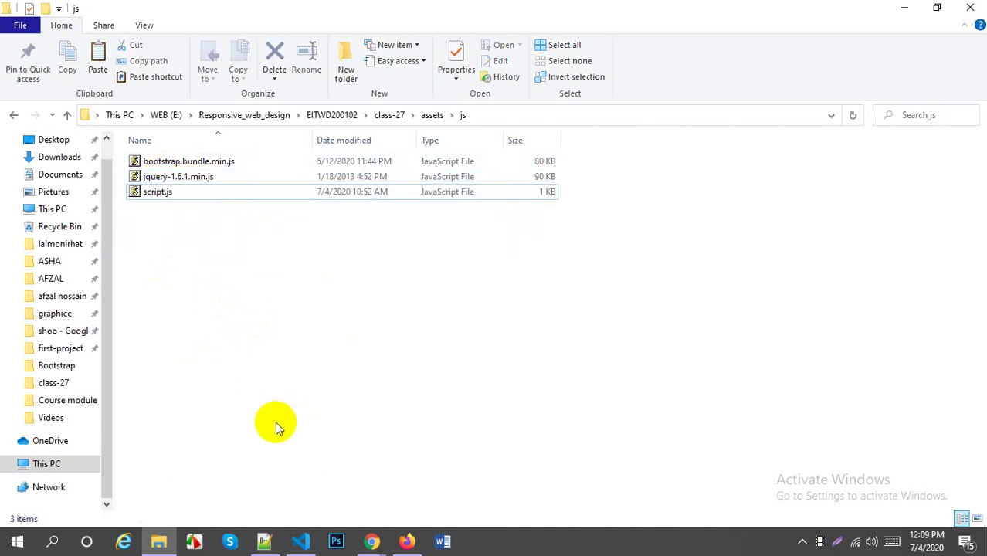
pyautogui.rightClick(225, 265)
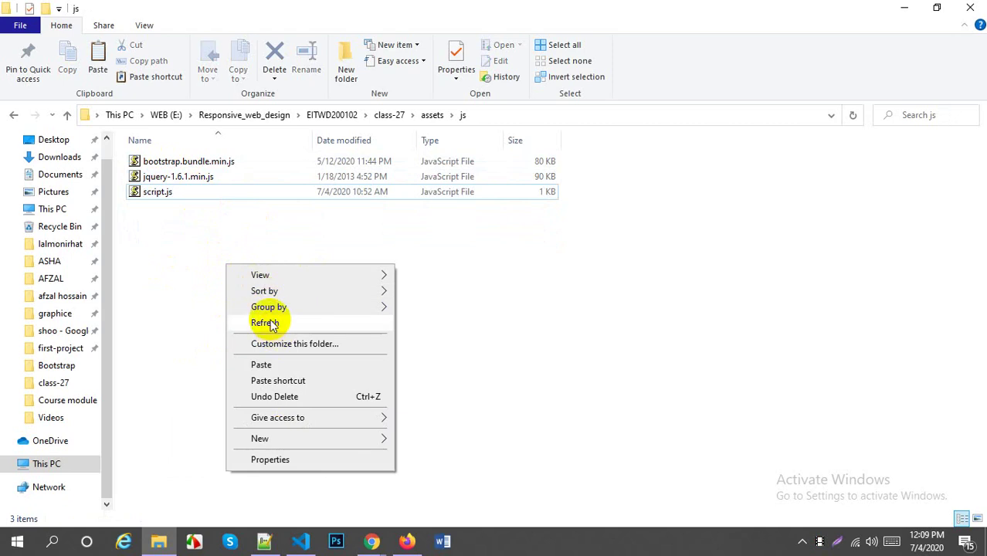
pyautogui.click(265, 322)
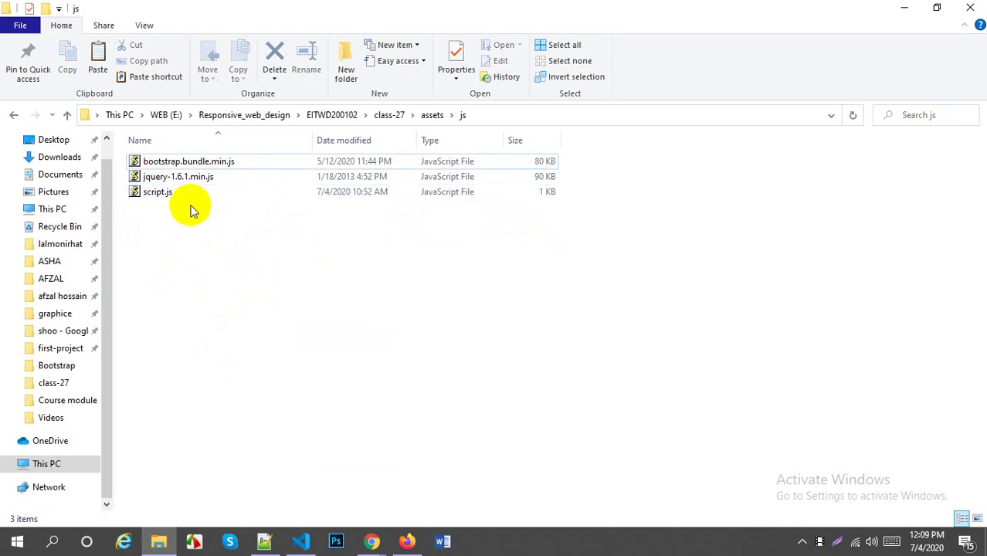
pyautogui.click(181, 177)
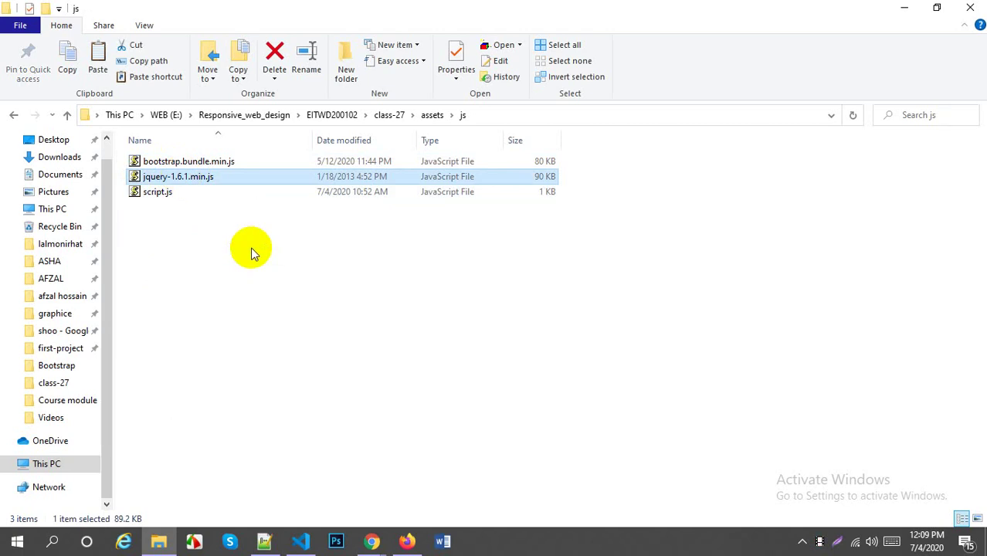
pyautogui.click(338, 348)
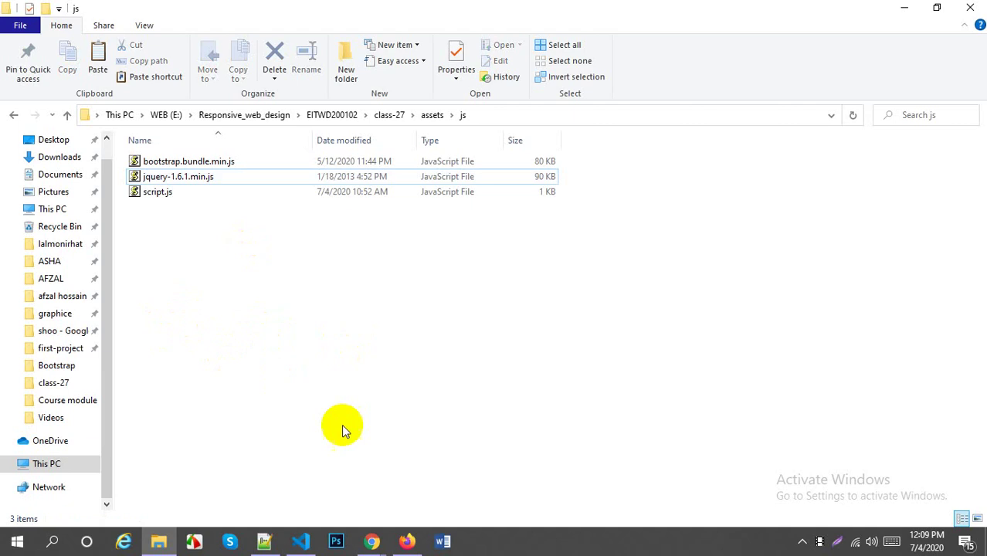
# Switch to Visual Studio Code, add a stylesheet link to assets/css/bootstrap.min.css under the bootstrap css comment in index.html, and save
pyautogui.rightClick(300, 543)
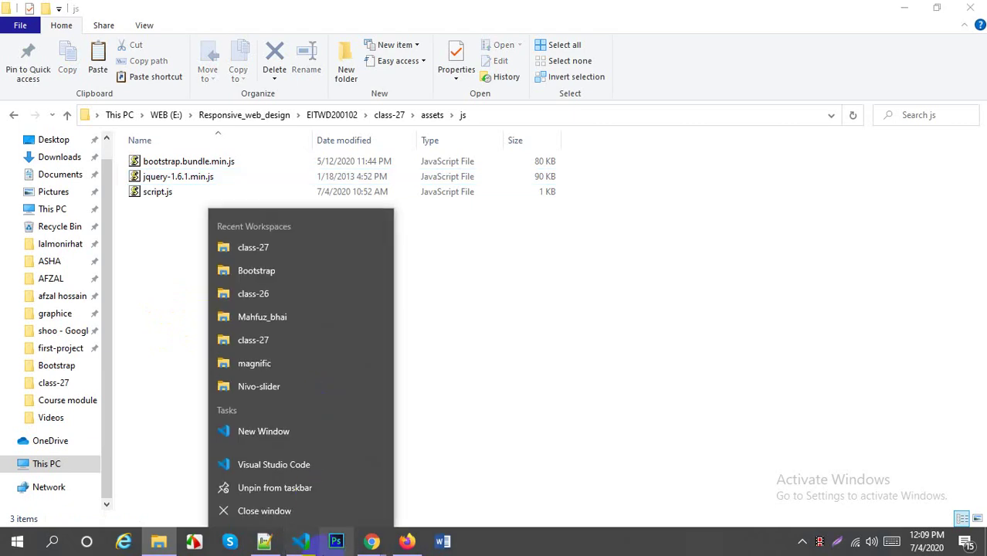
pyautogui.click(302, 548)
pyautogui.scroll(5, 248, 247)
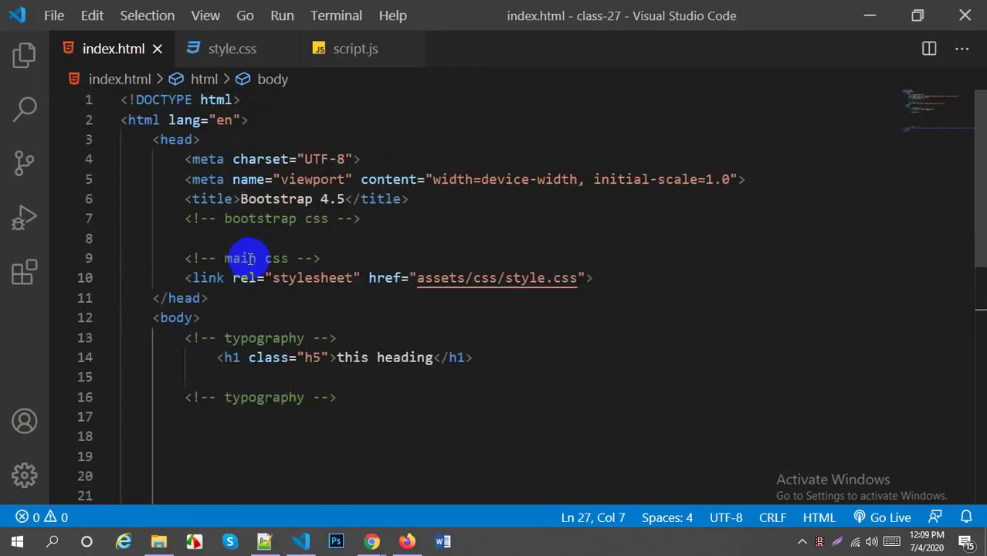
pyautogui.click(329, 236)
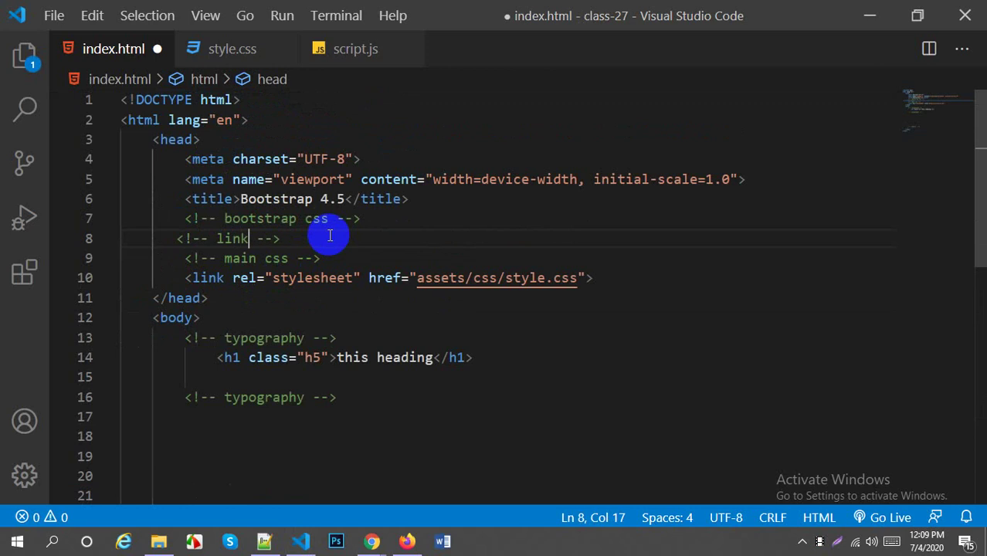
pyautogui.hotkey('ctrl', 'z')
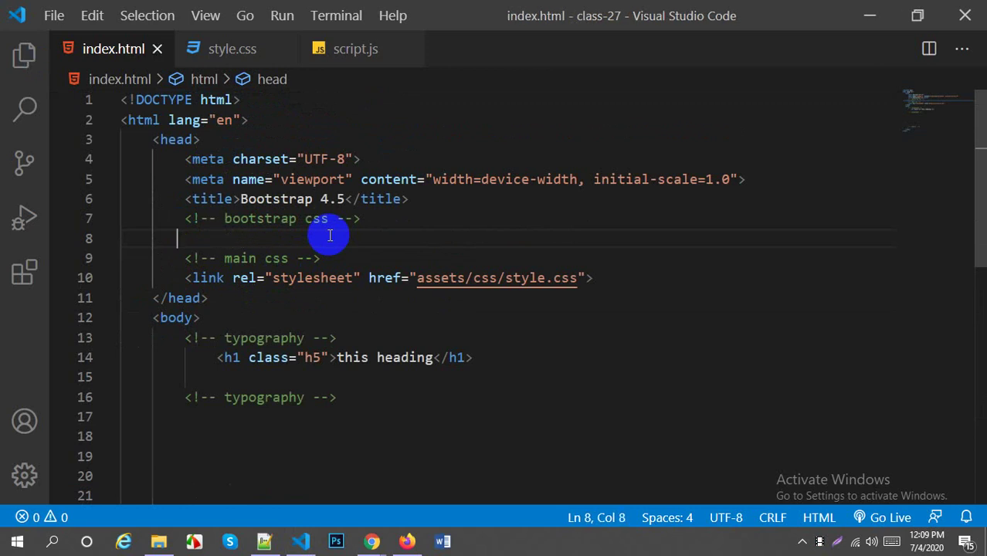
pyautogui.write('link')
pyautogui.press('Tab')
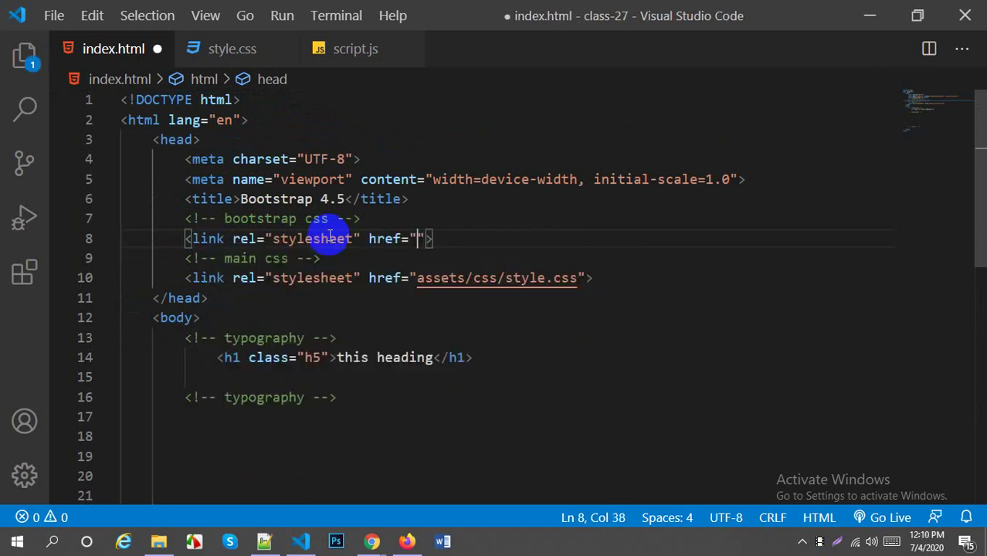
pyautogui.hotkey('ctrl', 'space')
pyautogui.press('Return')
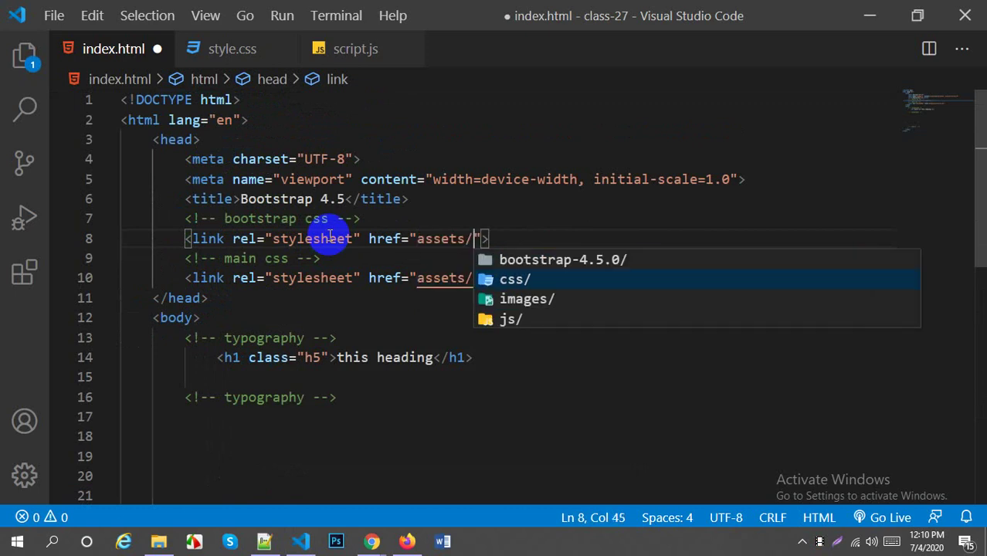
pyautogui.press('Return')
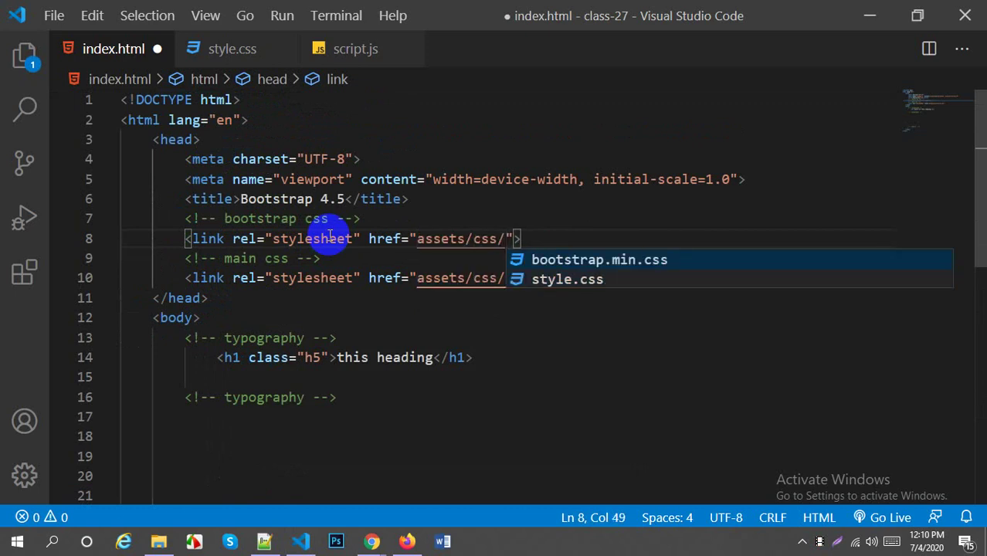
pyautogui.press('Return')
pyautogui.hotkey('ctrl', 's')
# Add a script tag with source assets/js/jquery-1.6.1.min.js under the jquery comment at the end of the body
pyautogui.scroll(-2, 307, 390)
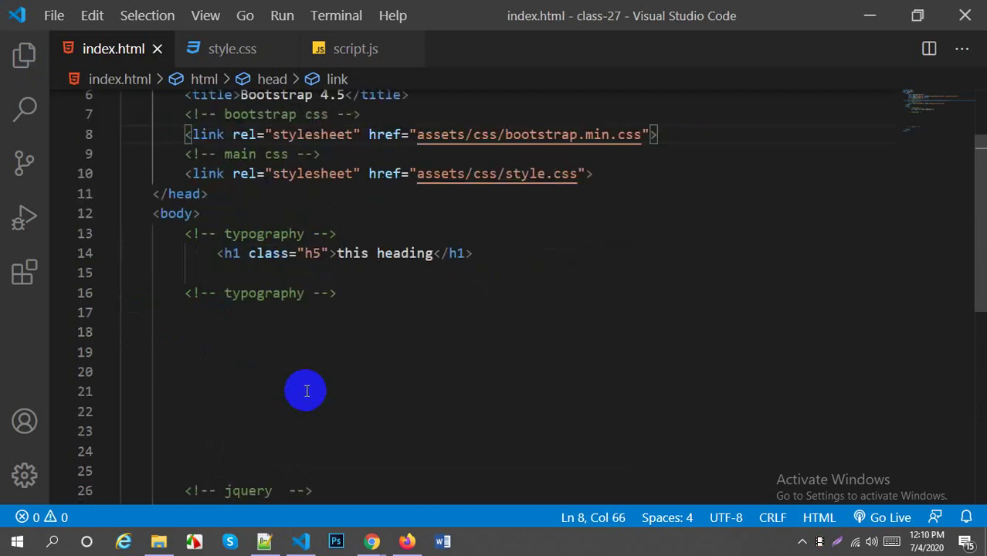
pyautogui.scroll(-1, 307, 391)
pyautogui.click(345, 460)
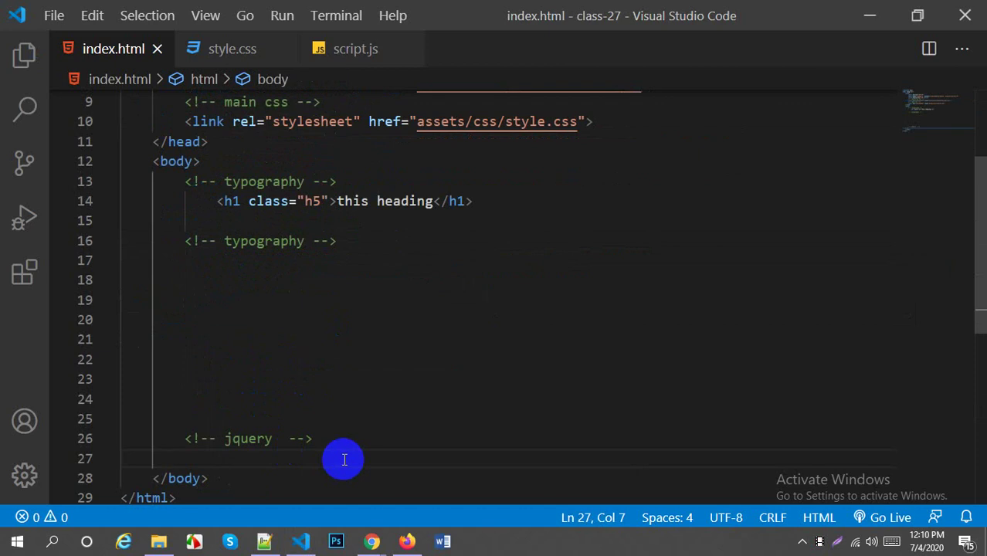
pyautogui.press('Tab')
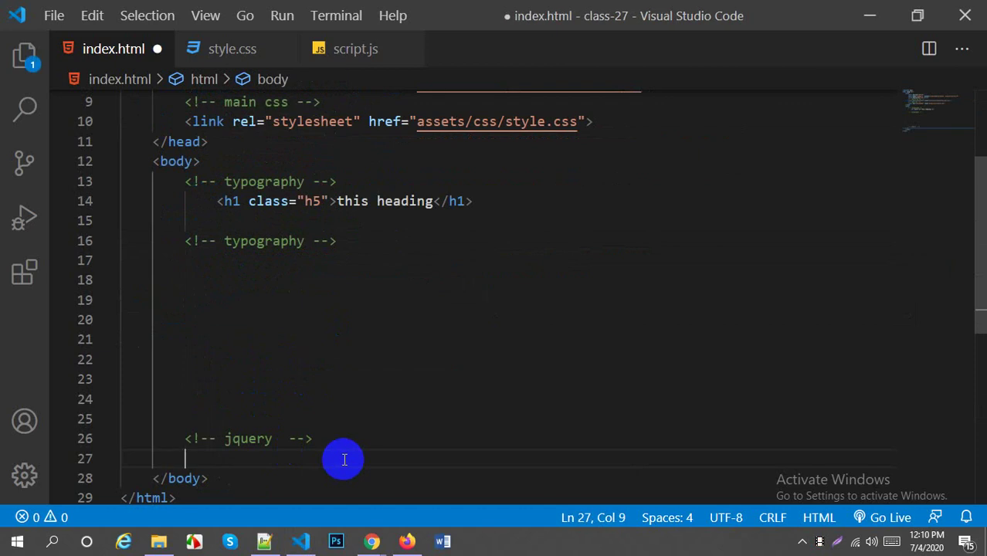
pyautogui.write('scr')
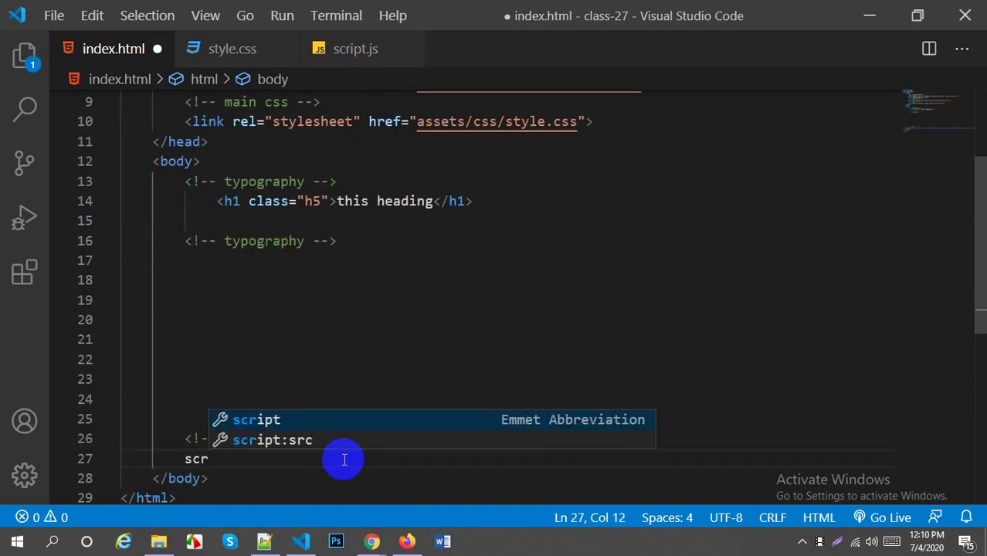
pyautogui.press('Down')
pyautogui.press('Return')
pyautogui.scroll(-3, 342, 454)
pyautogui.hotkey('ctrl', 'space')
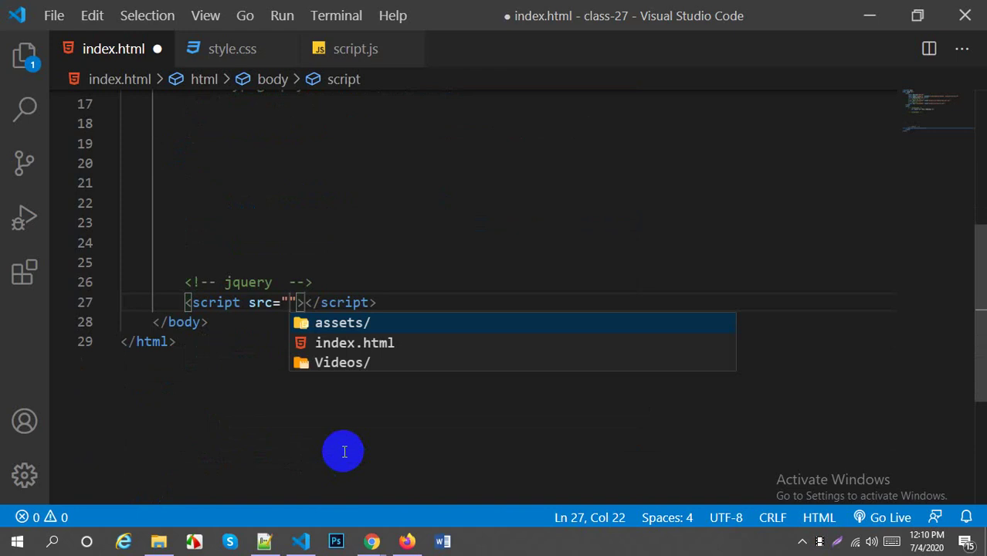
pyautogui.press('Return')
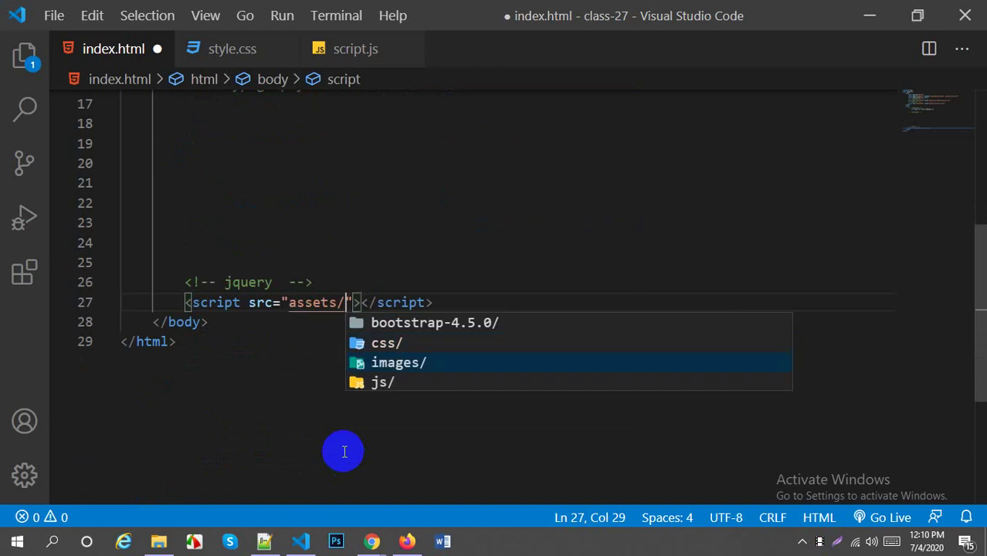
pyautogui.press('Return')
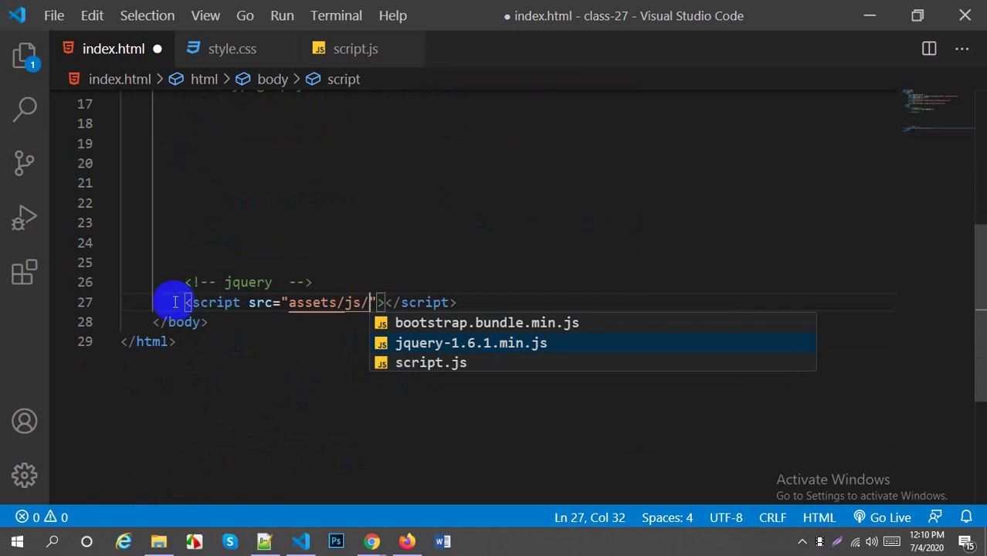
pyautogui.click(429, 348)
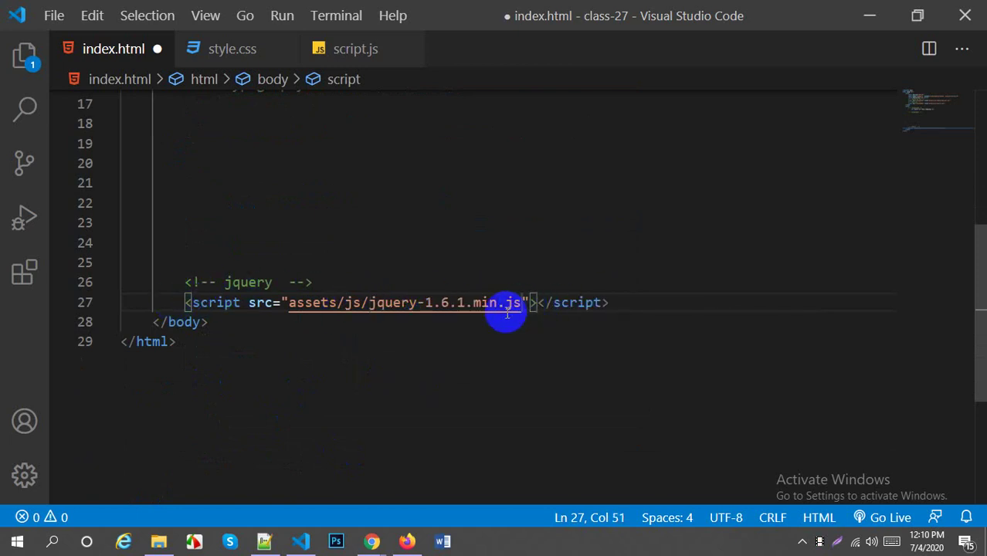
# Duplicate the jQuery script line, point the copy to assets/js/bootstrap.bundle.min.js, and save index.html
pyautogui.hotkey('shift', 'alt', 'Down')
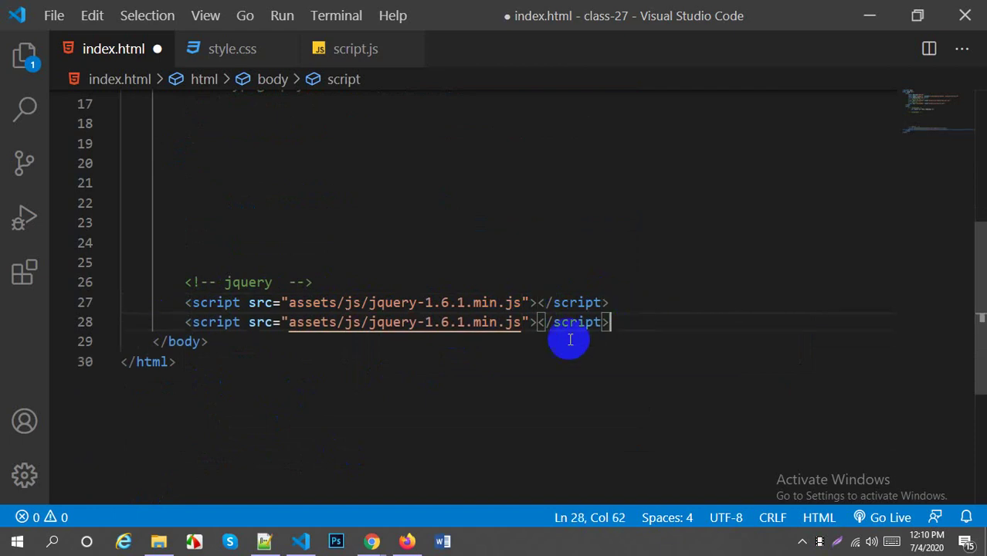
pyautogui.moveTo(522, 322); pyautogui.dragTo(376, 323)
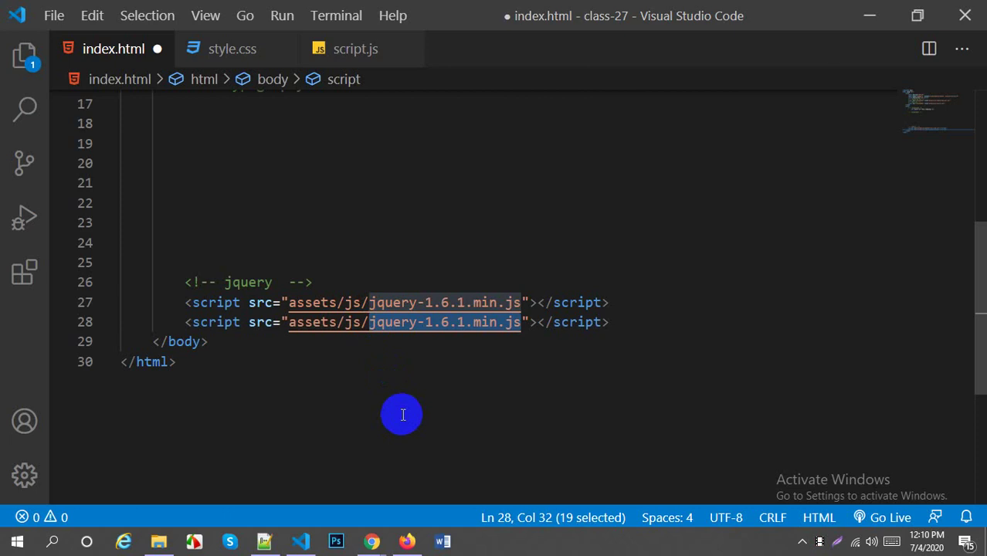
pyautogui.press('BackSpace')
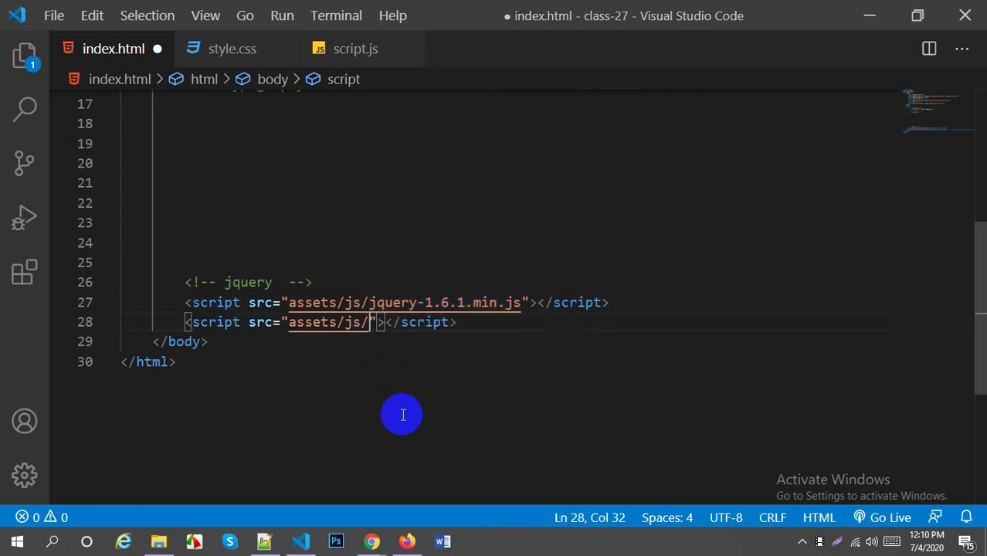
pyautogui.hotkey('ctrl', 'space')
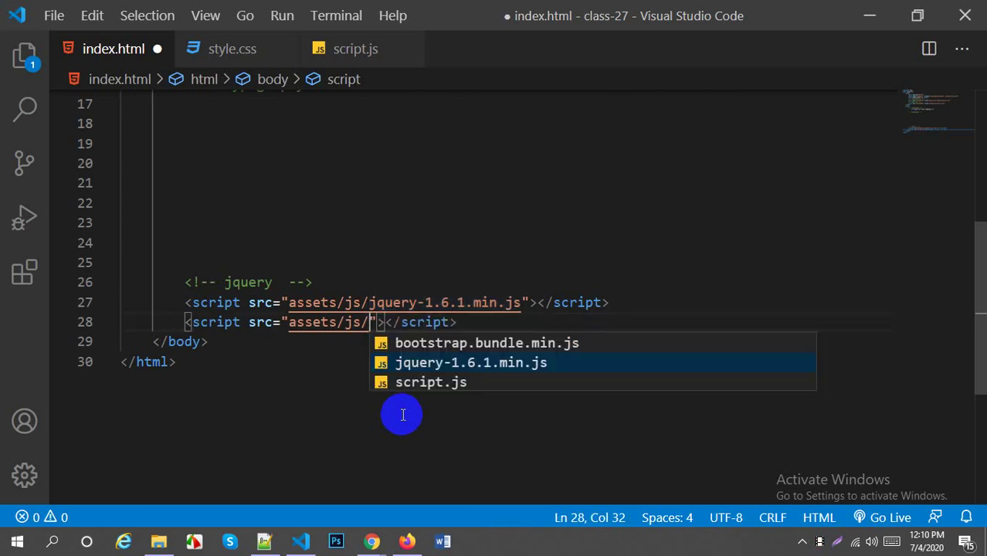
pyautogui.press('Return')
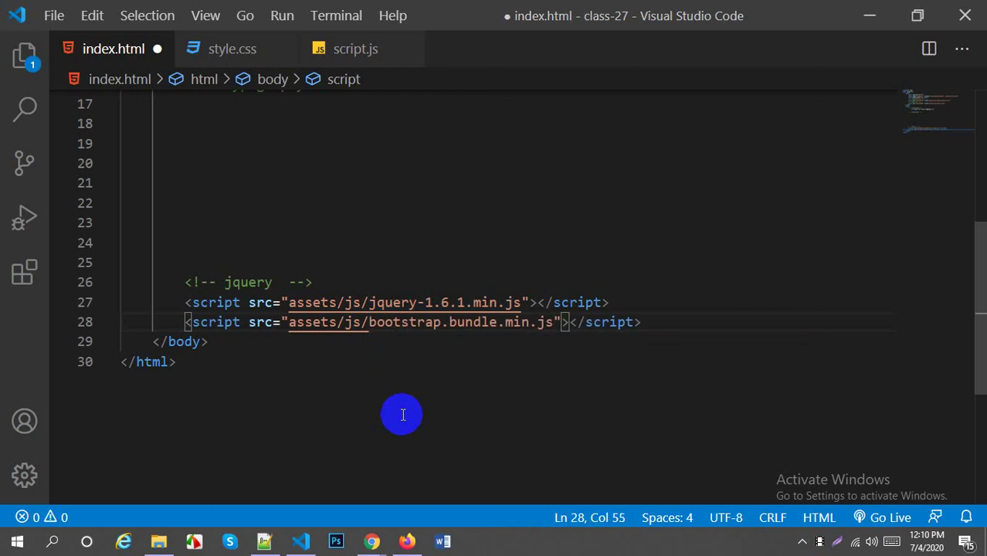
pyautogui.hotkey('ctrl', 's')
# Switch to Firefox, reload the local Bootstrap 4.5 page and check how the heading is rendered
pyautogui.click(407, 542)
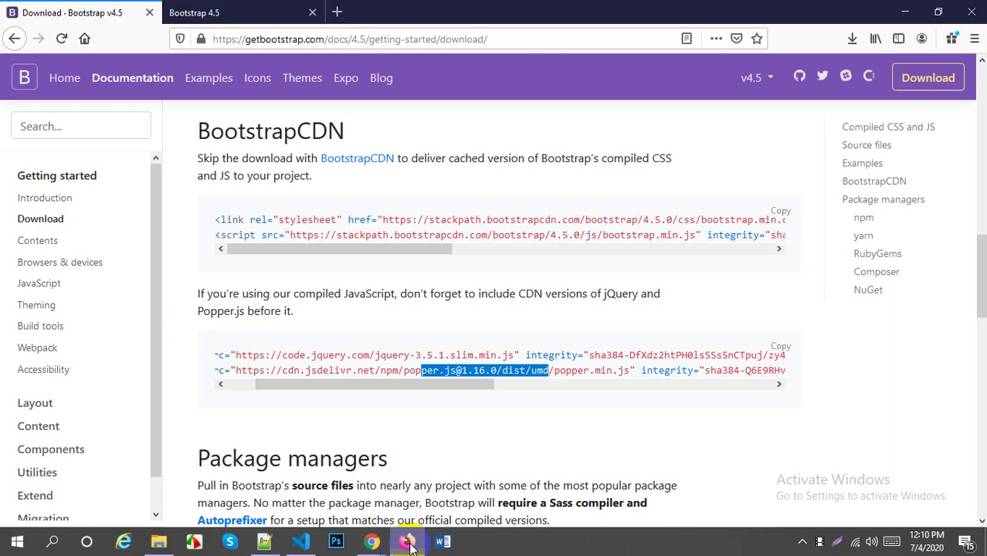
pyautogui.click(204, 14)
pyautogui.click(61, 40)
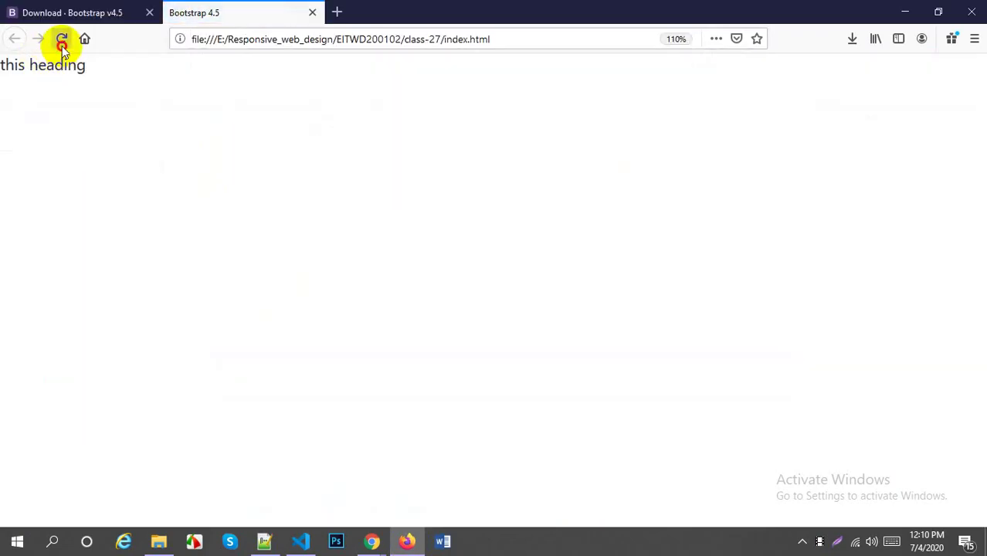
pyautogui.moveTo(119, 68); pyautogui.dragTo(9, 91)
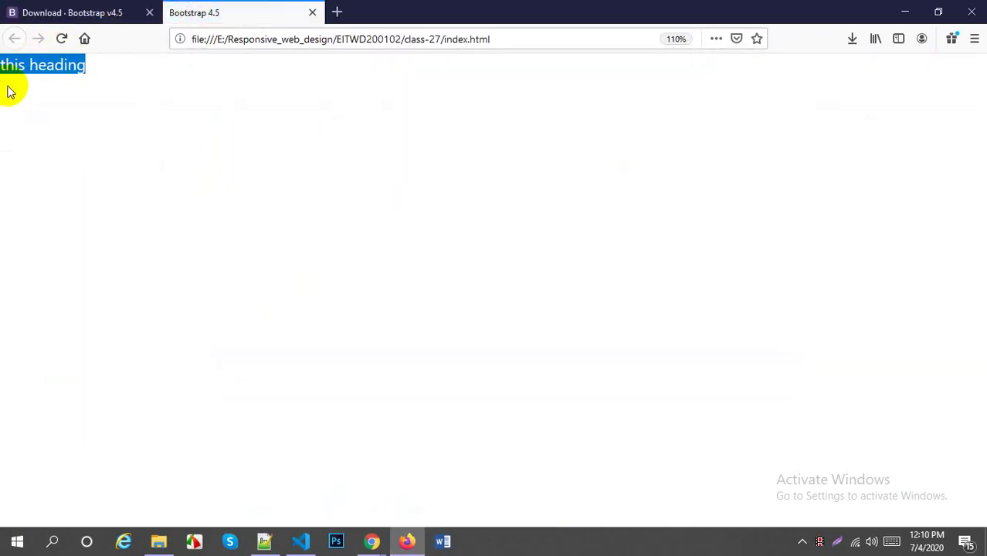
# Switch to Visual Studio Code, delete both typography comments around the h1 heading in index.html, and save
pyautogui.click(301, 542)
pyautogui.scroll(1, 249, 278)
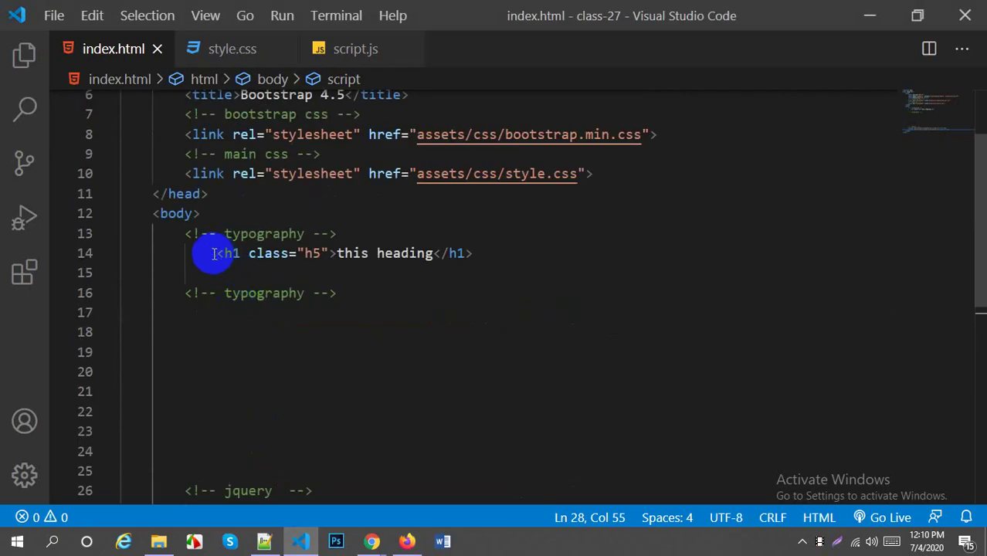
pyautogui.moveTo(207, 253); pyautogui.dragTo(329, 255)
pyautogui.moveTo(356, 290); pyautogui.dragTo(176, 291)
pyautogui.press('BackSpace')
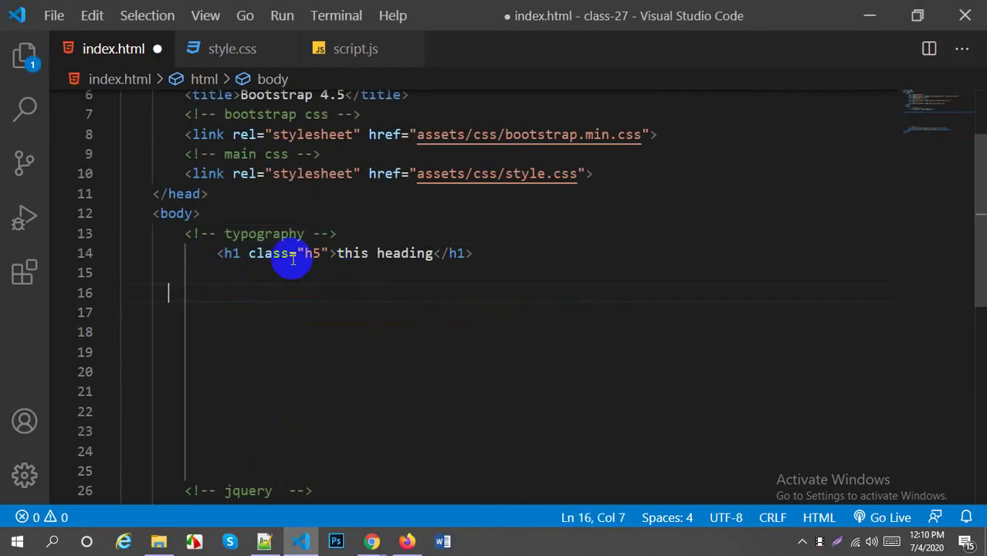
pyautogui.moveTo(337, 234); pyautogui.dragTo(193, 235)
pyautogui.press('BackSpace')
pyautogui.press('BackSpace')
pyautogui.press('BackSpace')
pyautogui.press('BackSpace')
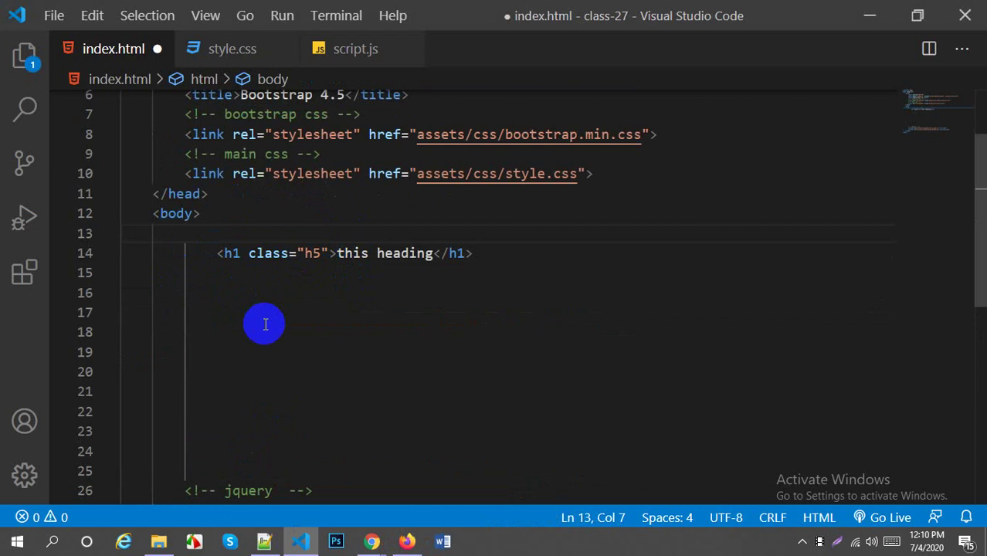
pyautogui.hotkey('ctrl', 's')
# Switch to Firefox to view the local index.html page
pyautogui.click(408, 542)
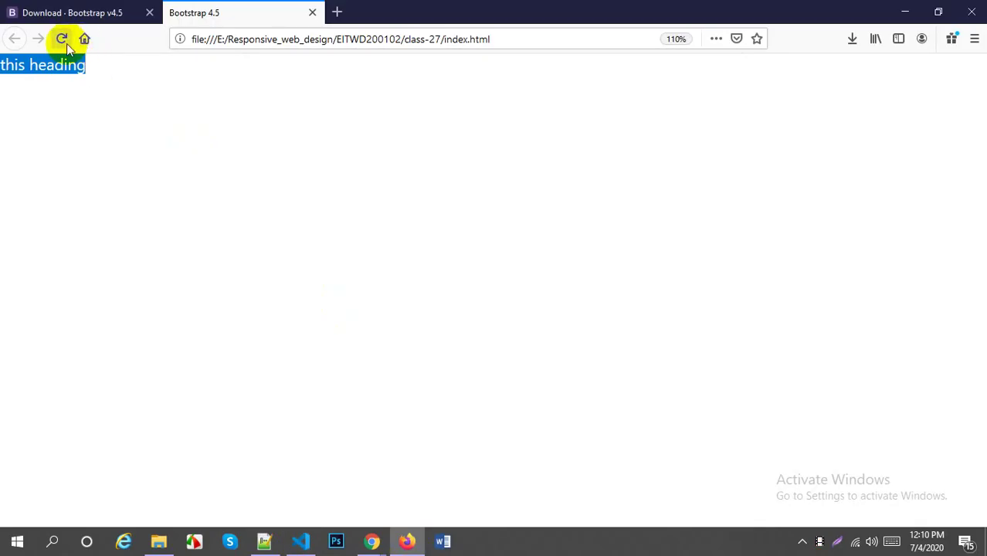